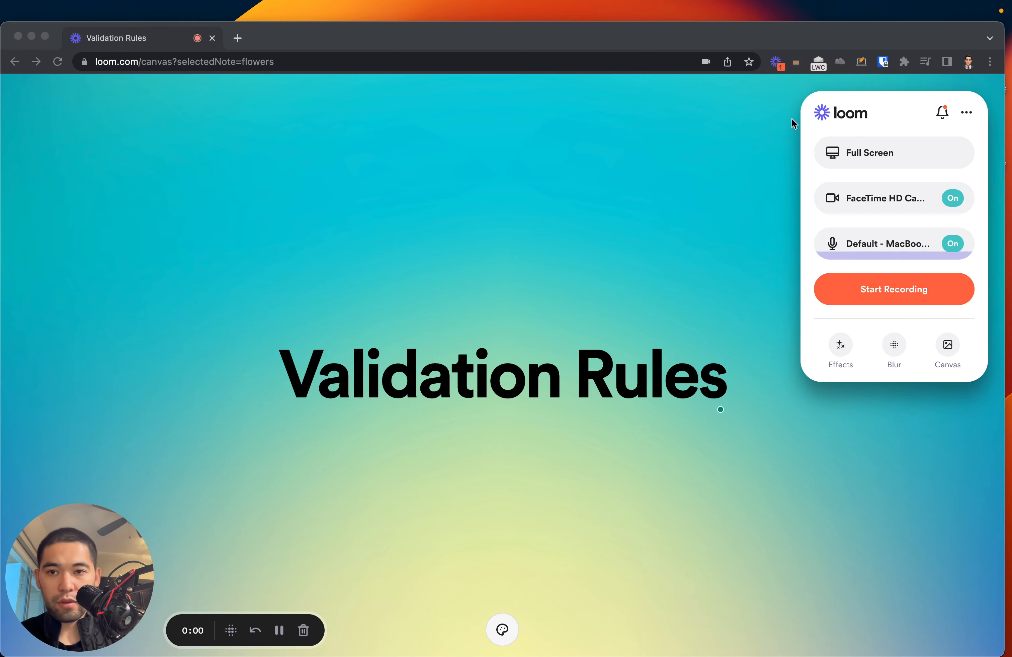
Step: Switch to Salesforce and open the details of the first recently viewed account
{"action": "key", "text": "ctrl+Left"}
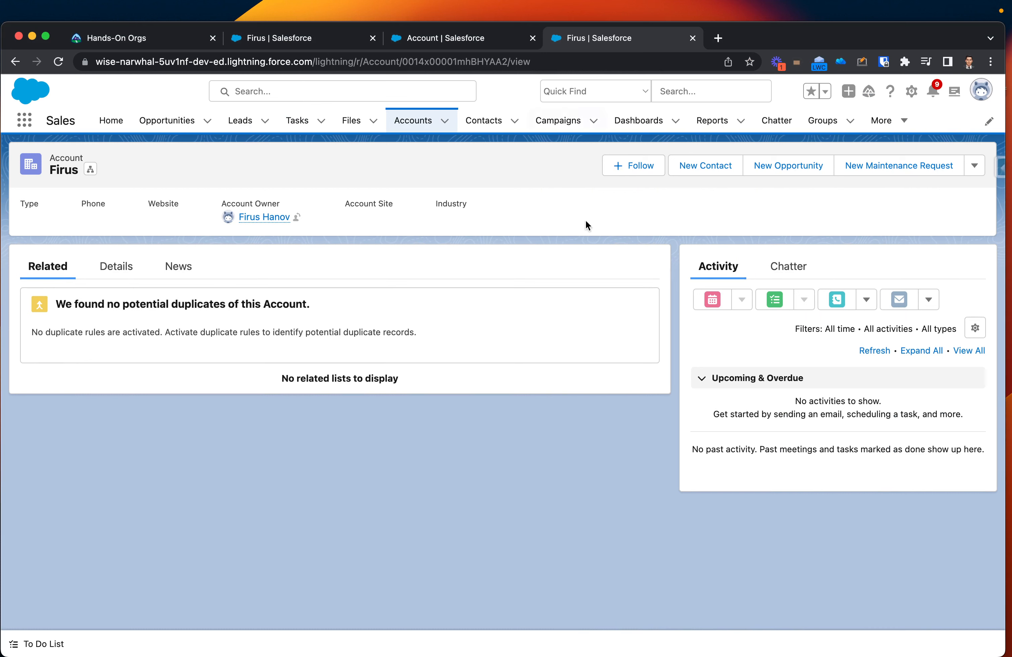
{"action": "left_click", "coordinate": [422, 121]}
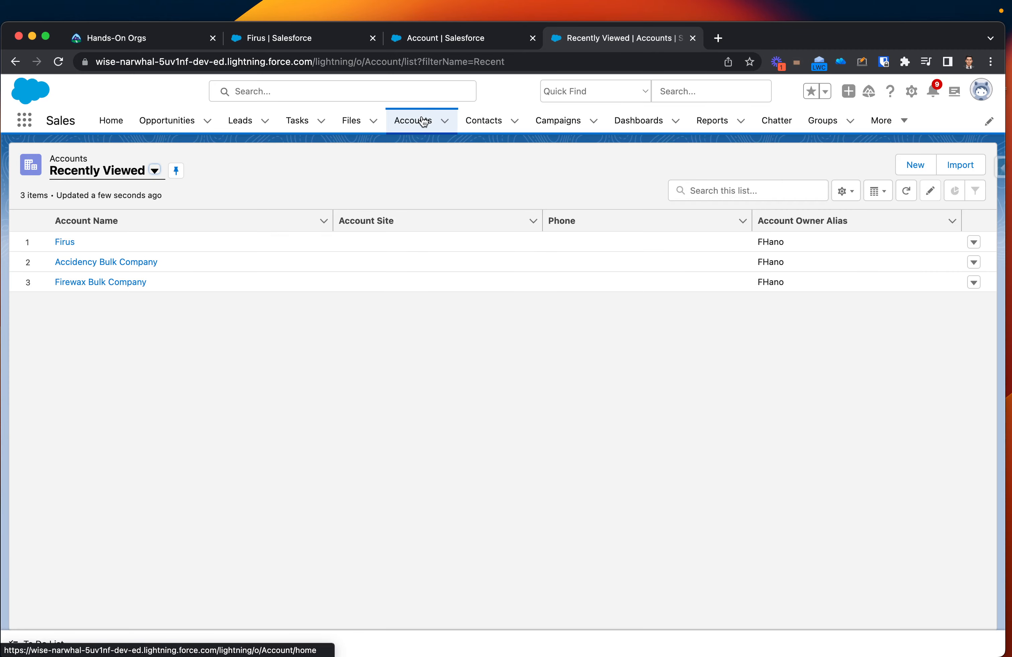
{"action": "left_click", "coordinate": [65, 242]}
{"action": "left_click", "coordinate": [126, 270]}
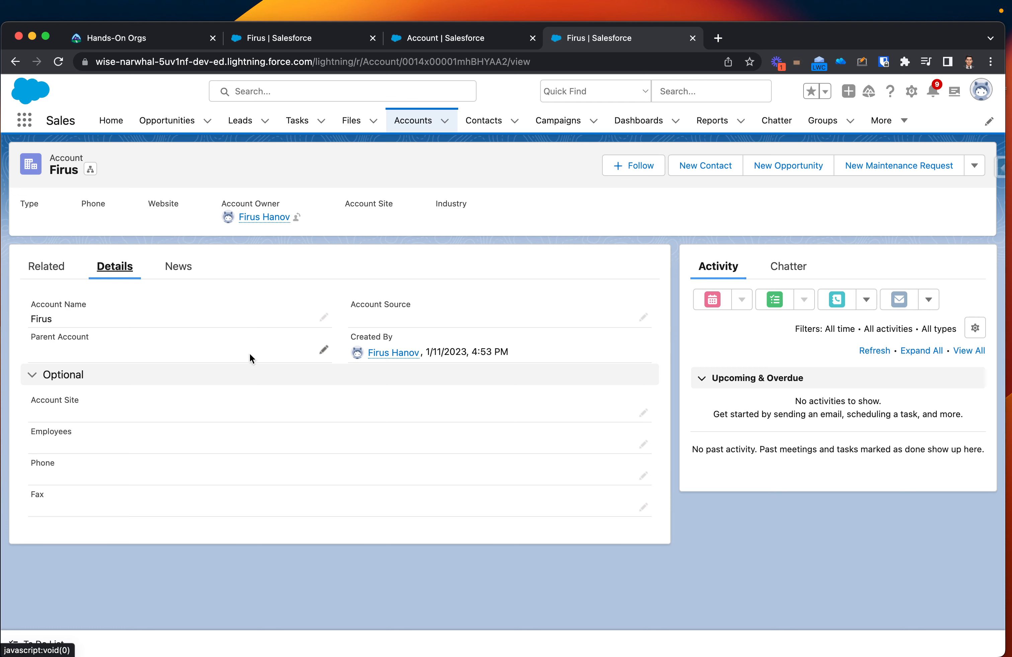
Step: Set the account's parent account to Accidency Bulk Company and save the record
{"action": "left_click", "coordinate": [323, 350]}
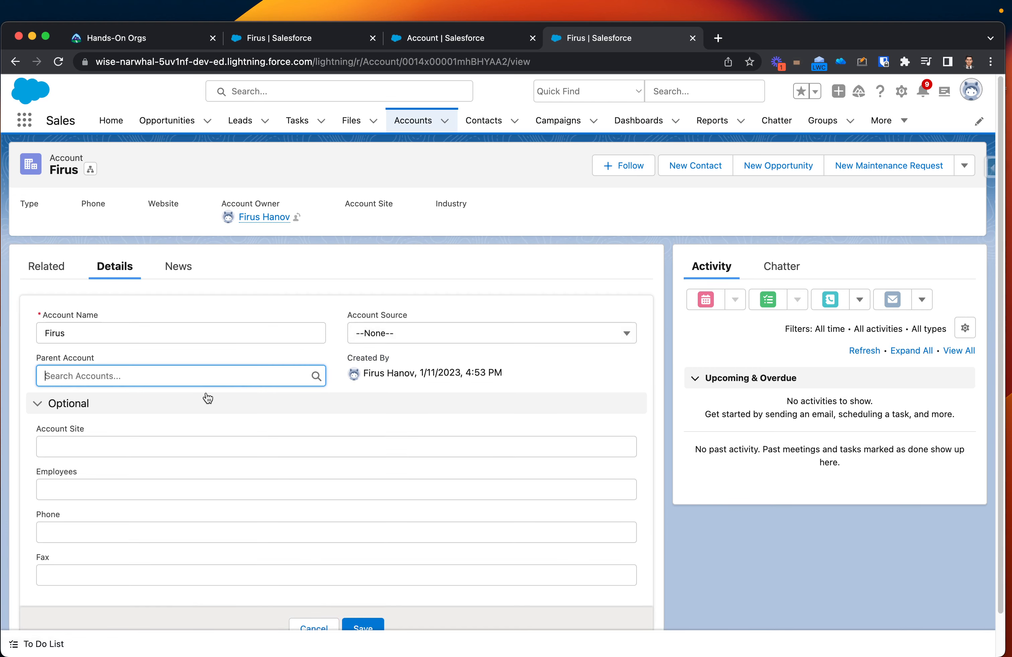
{"action": "left_click", "coordinate": [191, 376]}
{"action": "left_click", "coordinate": [85, 445]}
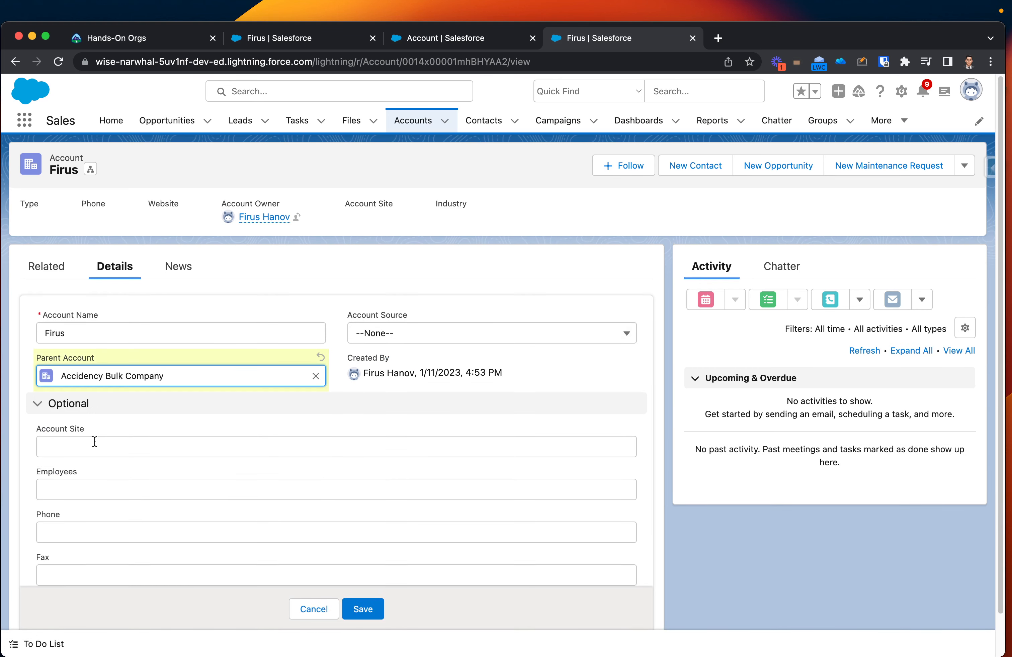
{"action": "left_click", "coordinate": [373, 611]}
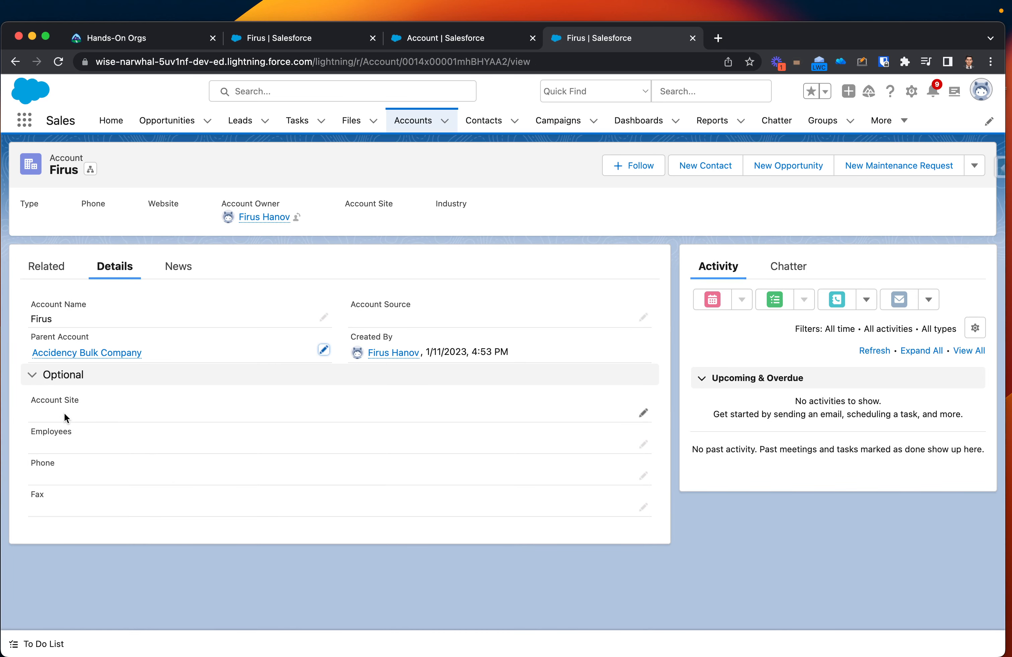
Step: Edit the account's optional details, entering Test.COM as the account site and 1000 employees
{"action": "left_click", "coordinate": [643, 413]}
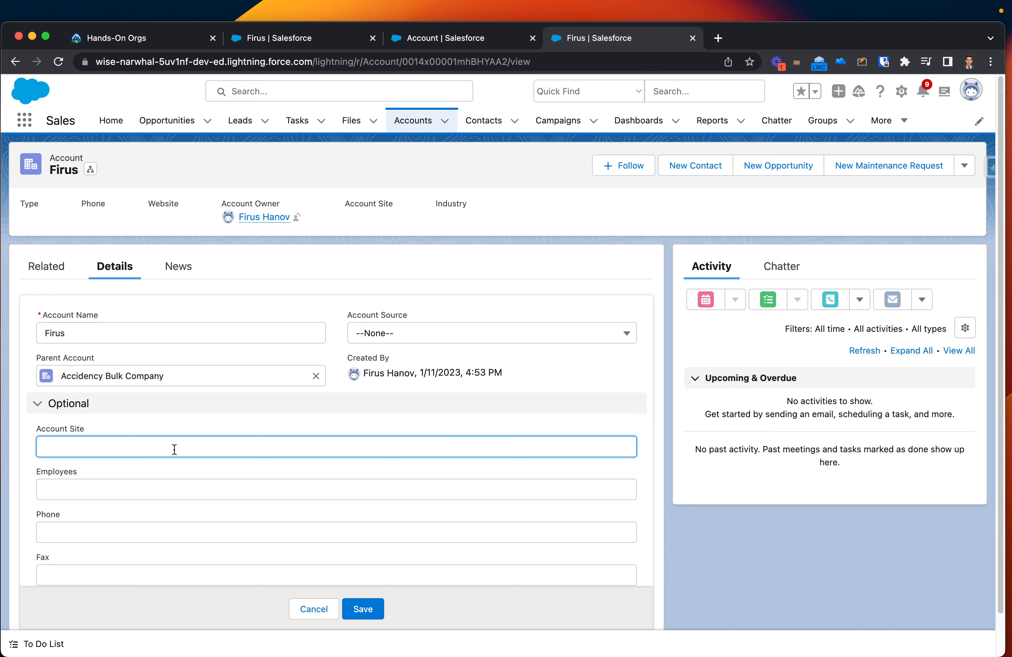
{"action": "type", "text": "Test.COM"}
{"action": "left_click", "coordinate": [162, 487]}
{"action": "type", "text": "1000"}
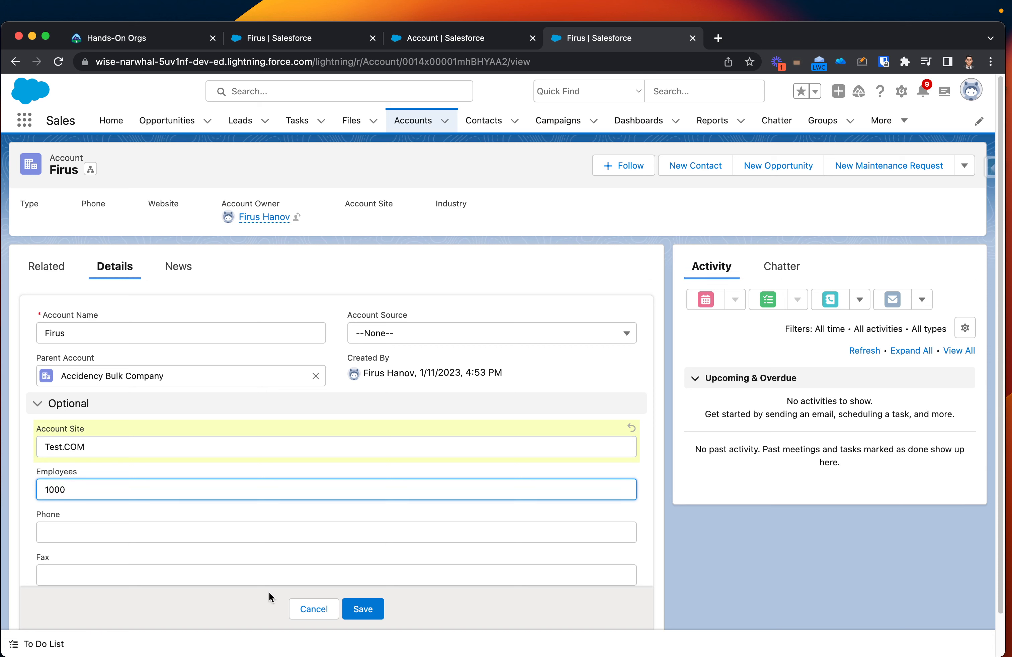
Step: Fill in the account's phone and fax numbers and save the record
{"action": "left_click", "coordinate": [185, 531]}
{"action": "type", "text": "4"}
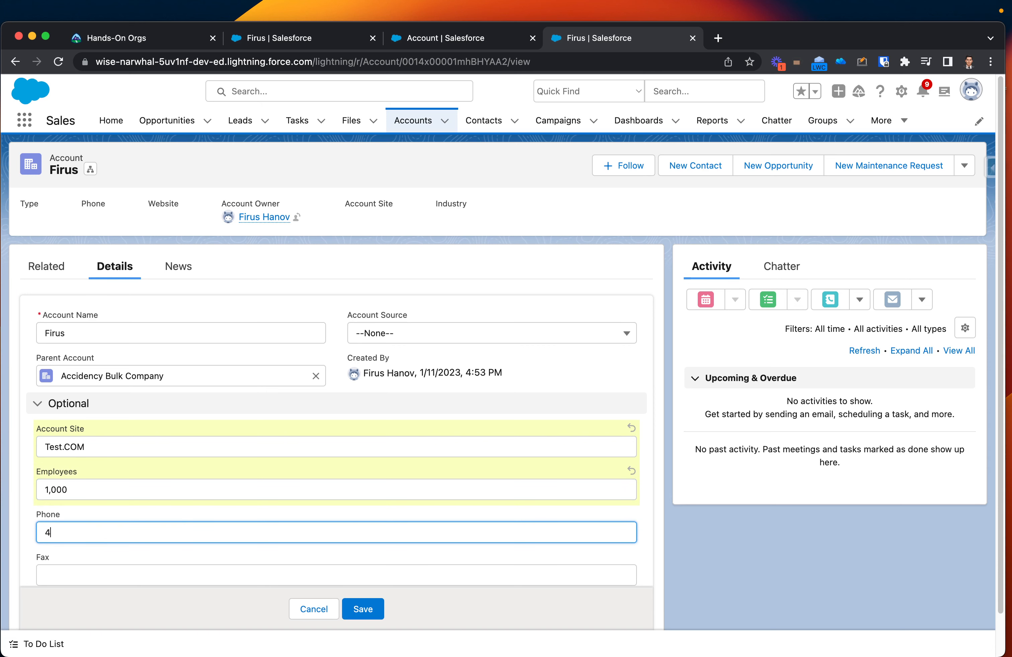
{"action": "type", "text": "15-009-2032"}
{"action": "scroll", "coordinate": [221, 580], "scroll_direction": "down", "scroll_amount": 1}
{"action": "left_click", "coordinate": [197, 530]}
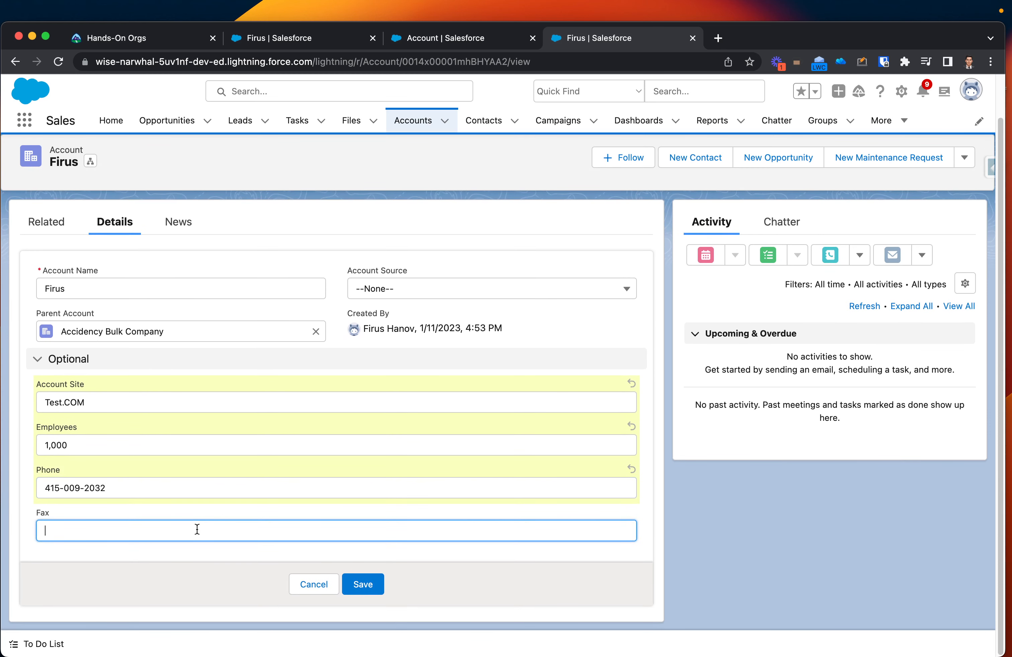
{"action": "type", "text": "12345"}
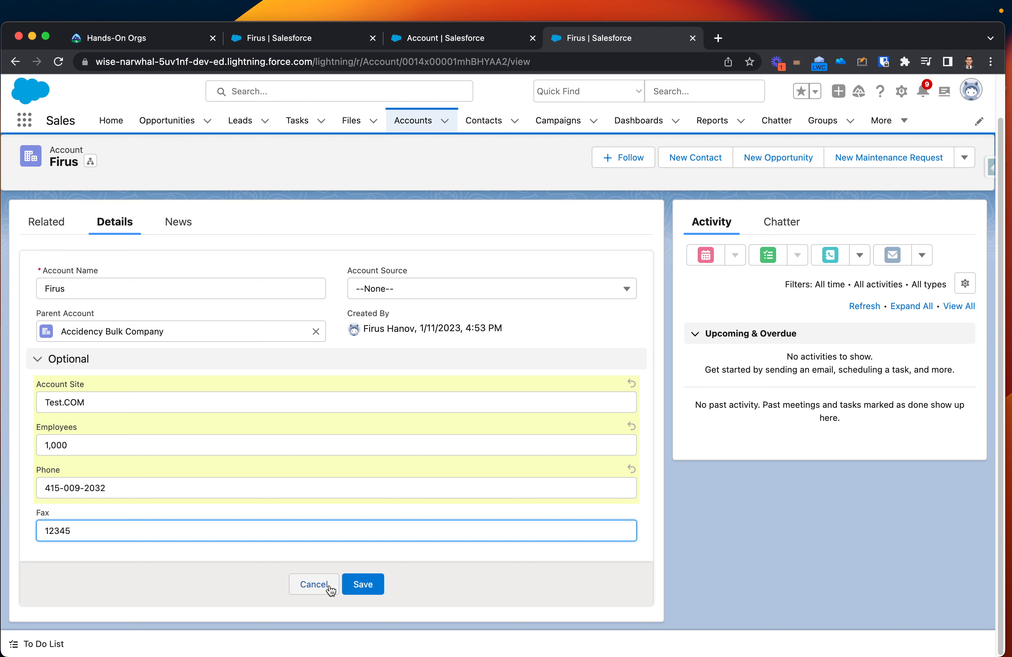
{"action": "left_click", "coordinate": [362, 585]}
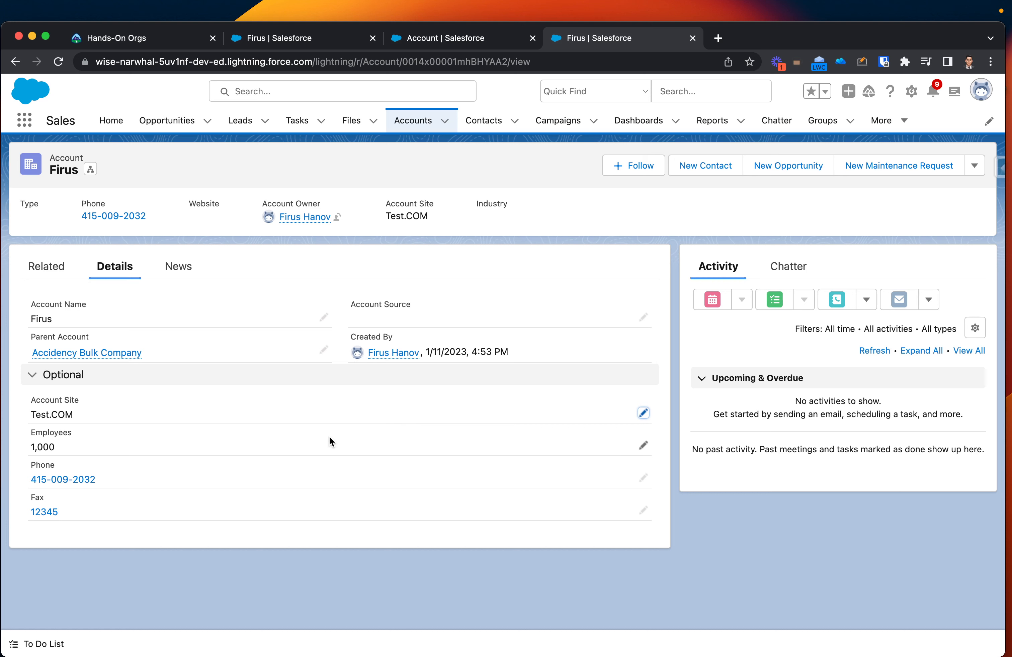
{"action": "left_click_drag", "start_coordinate": [62, 448], "coordinate": [34, 445]}
{"action": "left_click", "coordinate": [90, 451]}
{"action": "left_click_drag", "start_coordinate": [32, 447], "coordinate": [49, 446]}
{"action": "left_click", "coordinate": [141, 448]}
{"action": "left_click", "coordinate": [913, 92]}
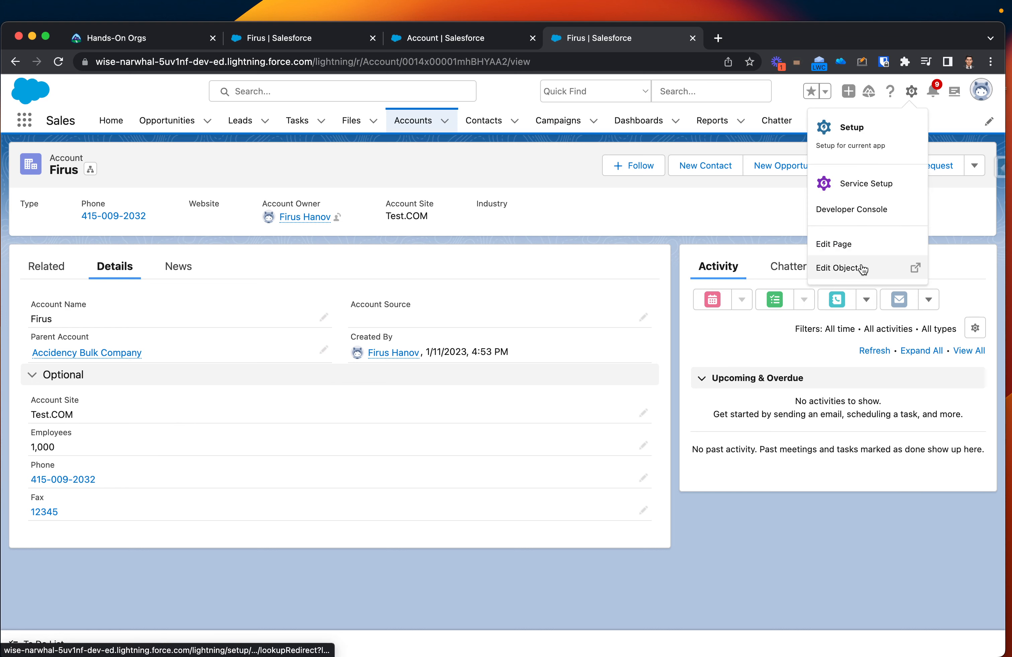
{"action": "left_click", "coordinate": [851, 246]}
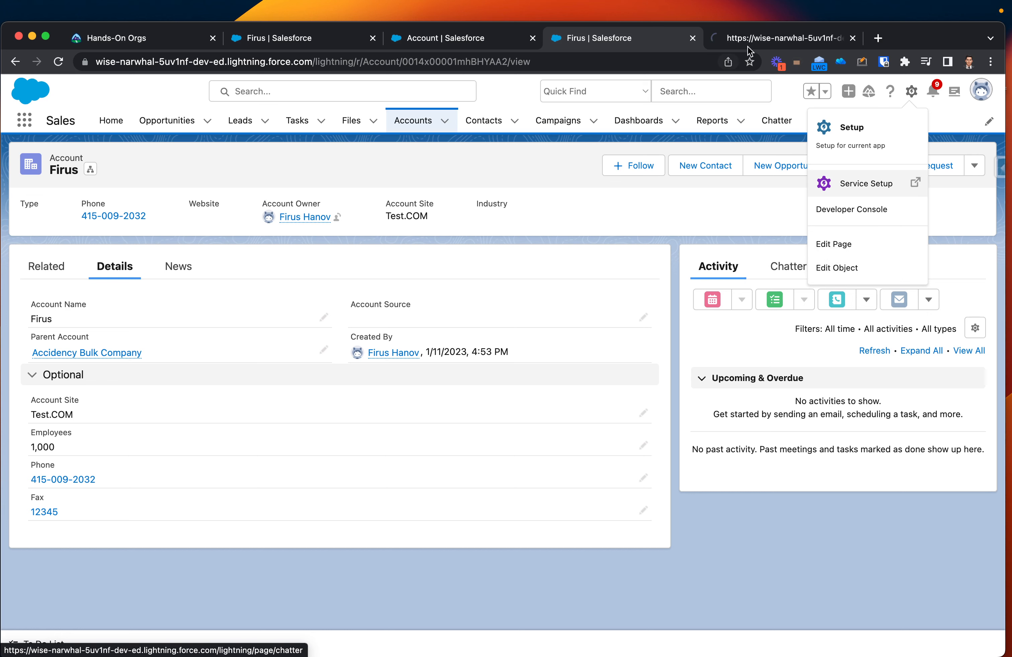
{"action": "left_click", "coordinate": [755, 37]}
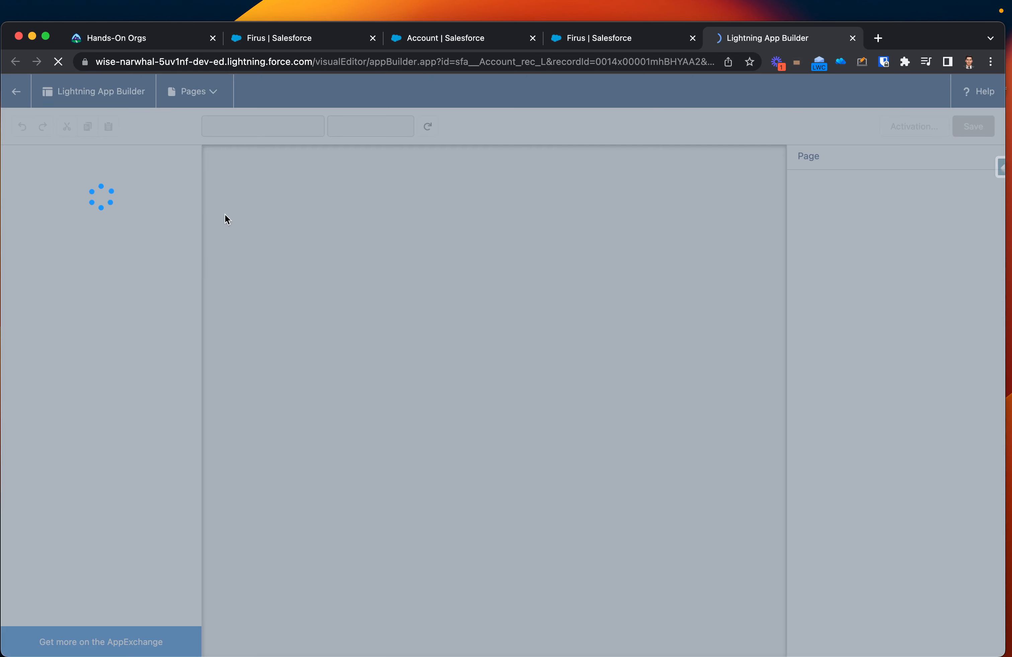
{"action": "key", "text": "super+w"}
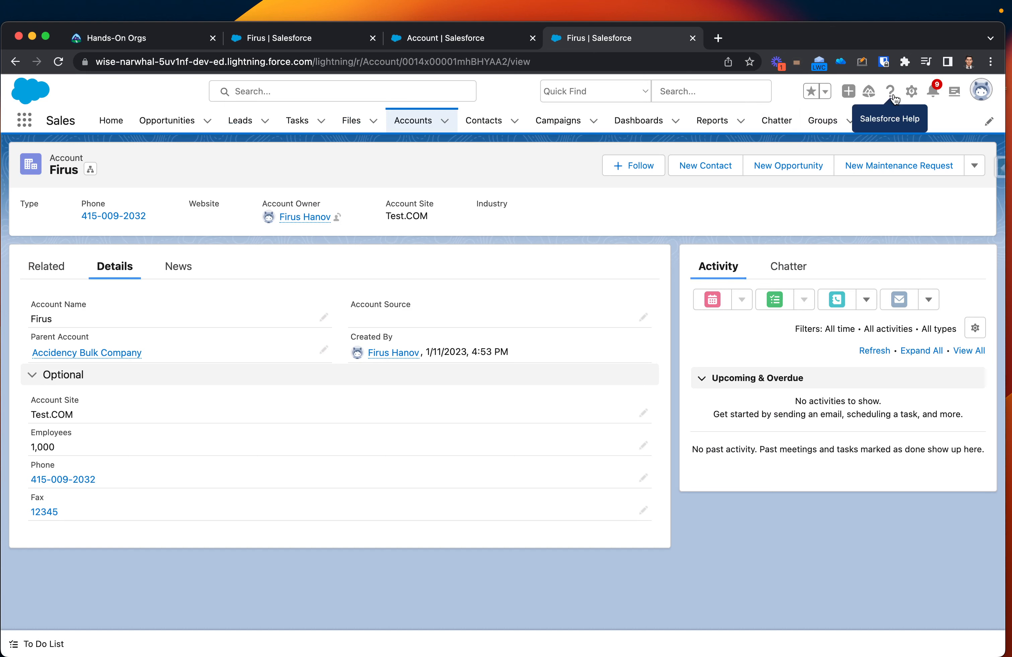
Step: Open the Account object's setup from the record and show its validation rules
{"action": "left_click", "coordinate": [911, 91]}
{"action": "left_click", "coordinate": [835, 268]}
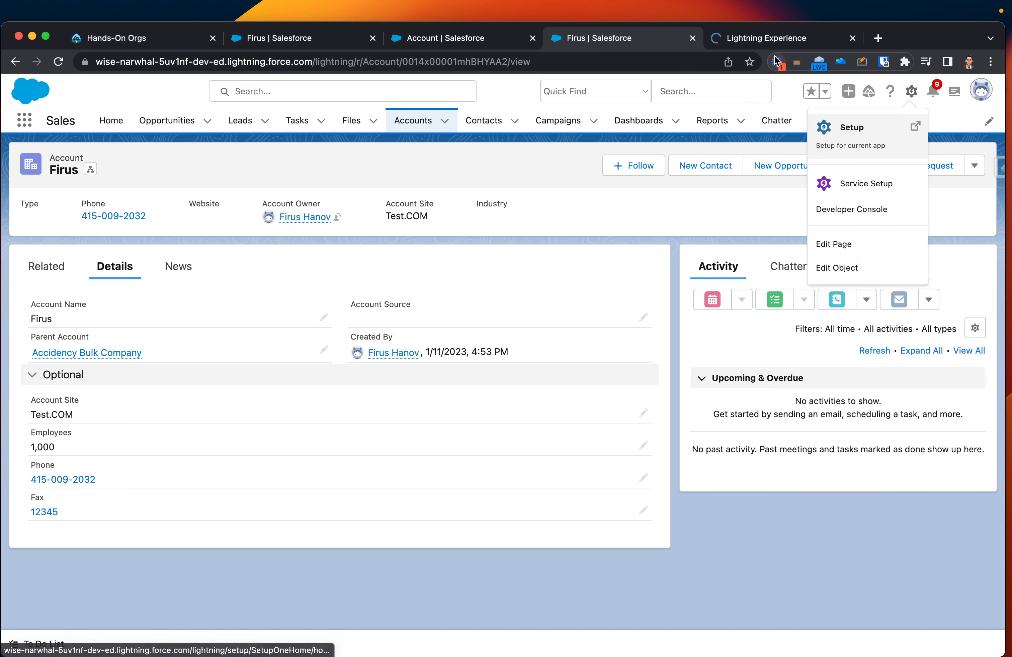
{"action": "left_click", "coordinate": [763, 39]}
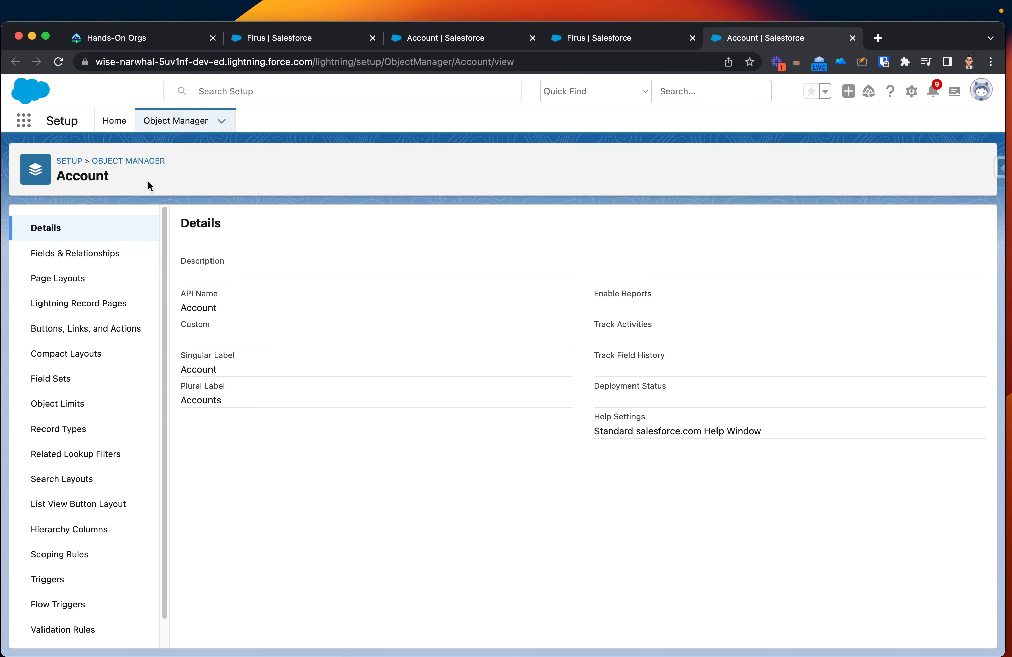
{"action": "left_click_drag", "start_coordinate": [148, 183], "coordinate": [58, 178]}
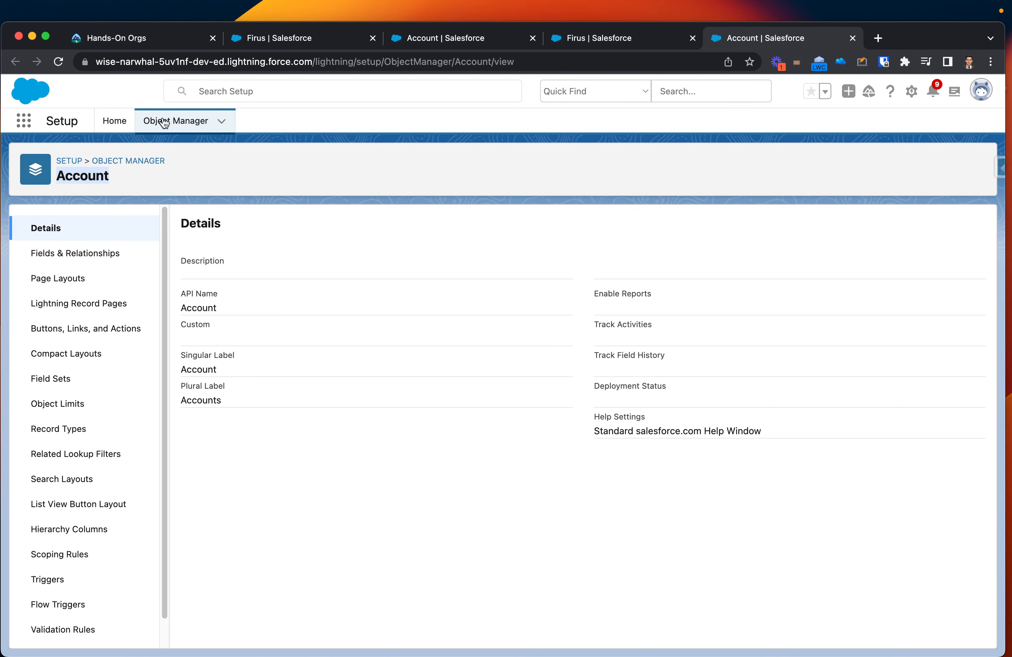
{"action": "scroll", "coordinate": [93, 299], "scroll_direction": "down", "scroll_amount": 1}
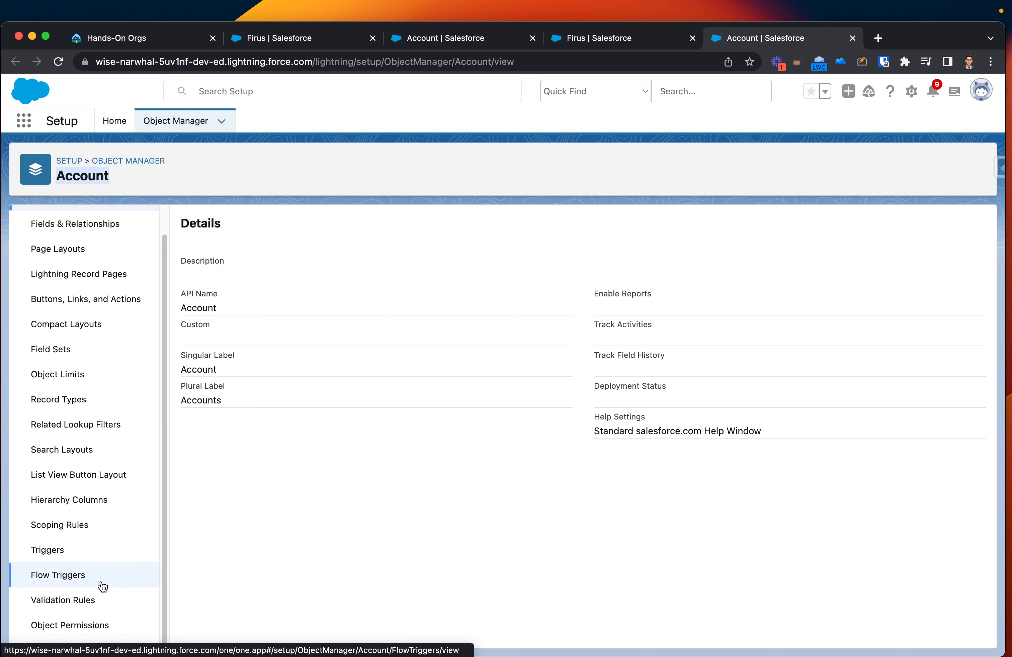
{"action": "scroll", "coordinate": [22, 576], "scroll_direction": "up", "scroll_amount": 1}
{"action": "scroll", "coordinate": [79, 517], "scroll_direction": "down", "scroll_amount": 1}
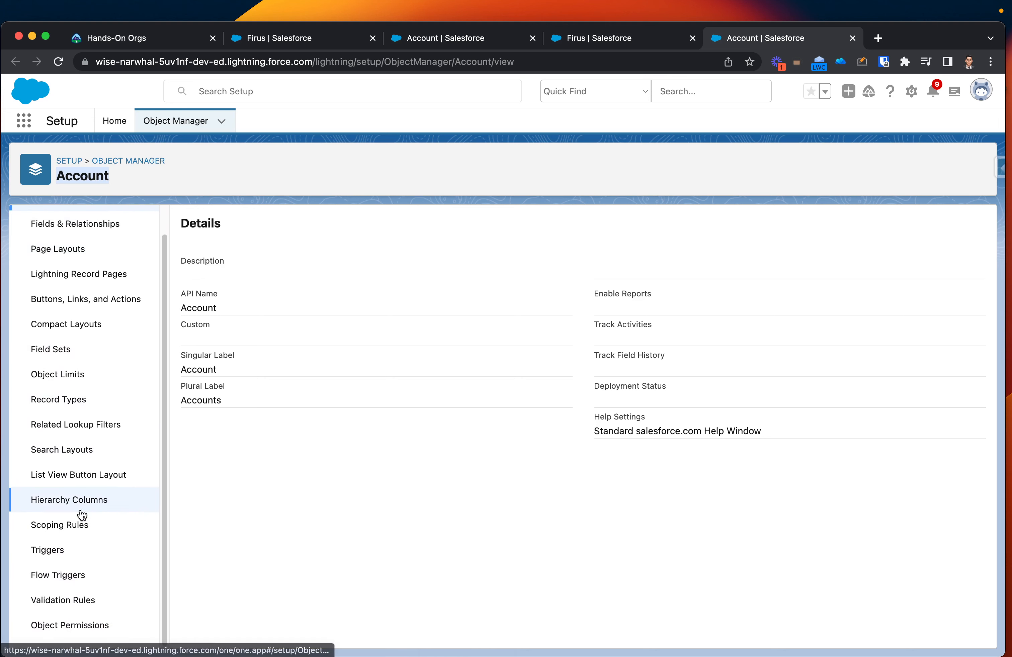
{"action": "left_click", "coordinate": [77, 611]}
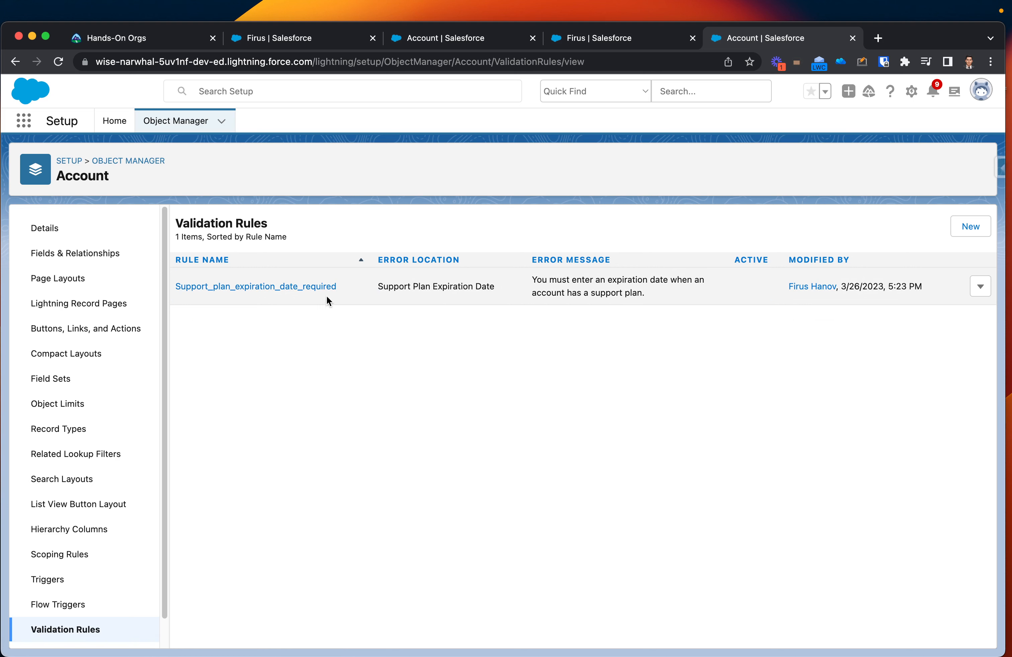
Step: Start a new Account validation rule and name it Employees_more_than_10
{"action": "left_click", "coordinate": [989, 225]}
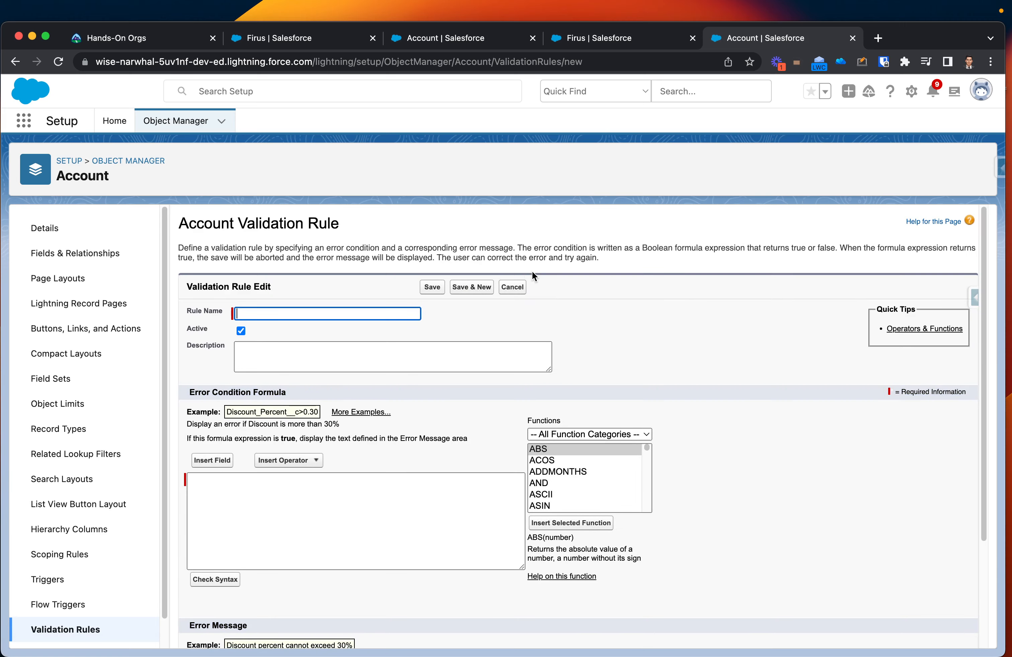
{"action": "type", "text": "Youtub"}
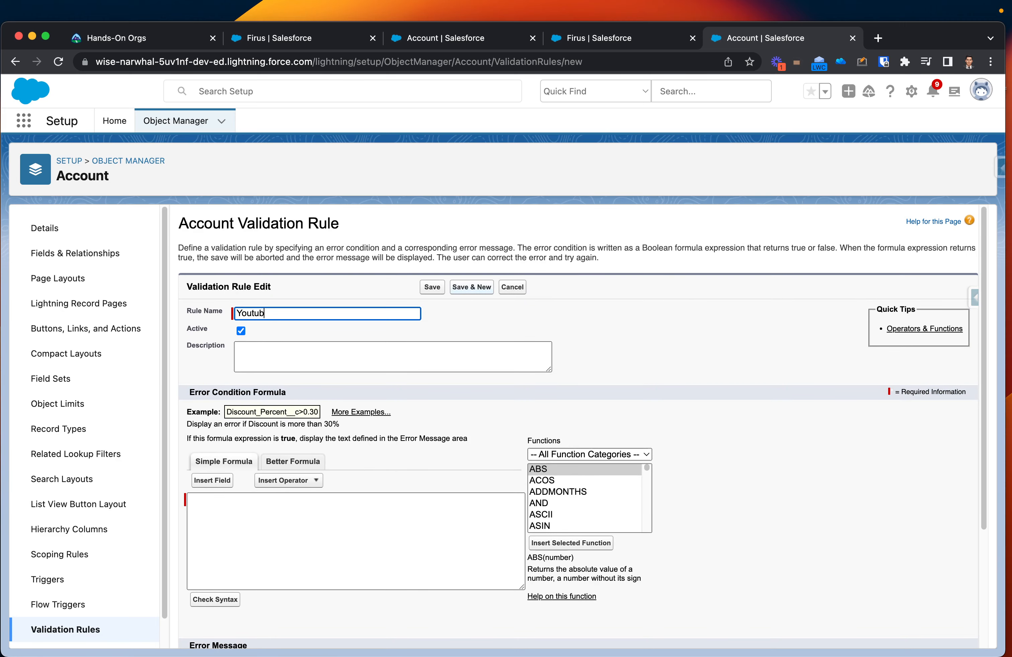
{"action": "type", "text": "e DEMO"}
{"action": "triple_click", "coordinate": [367, 314]}
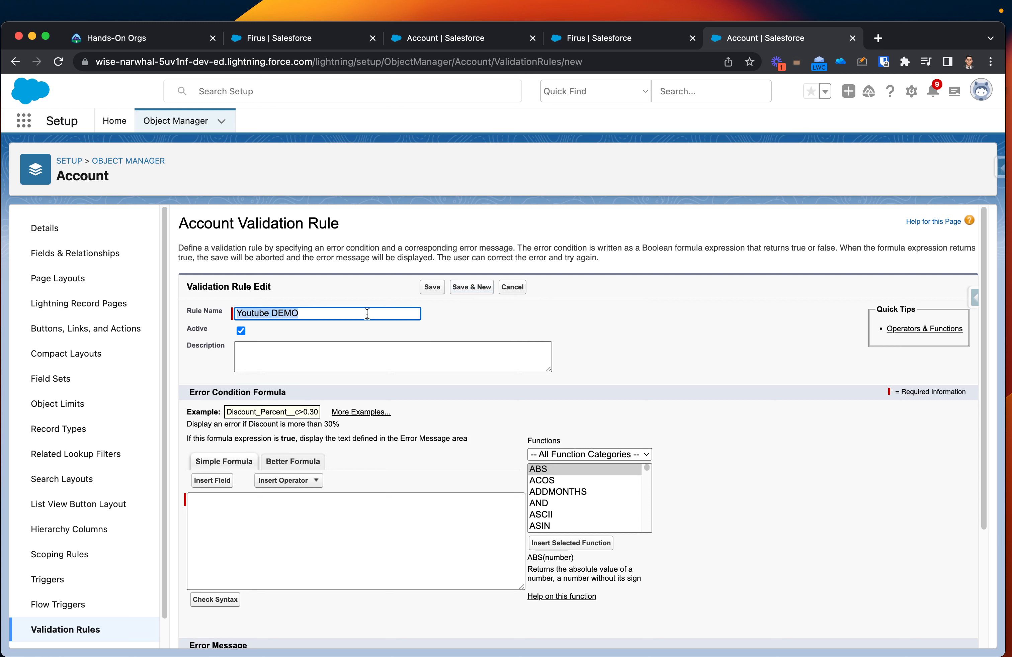
{"action": "type", "text": "Employees"}
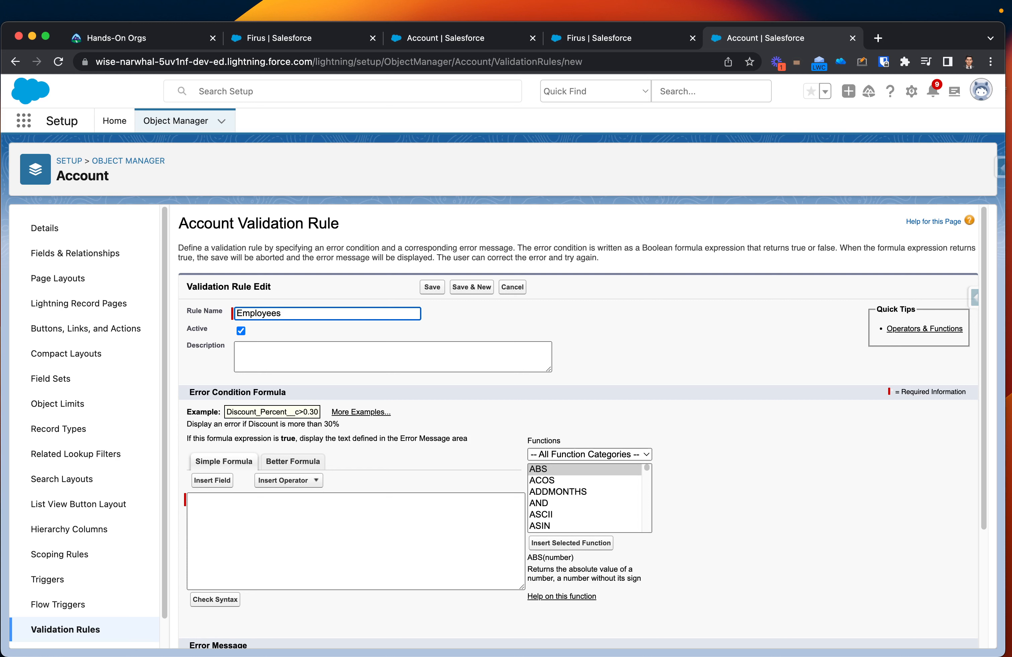
{"action": "type", "text": " more than 10"}
{"action": "left_click", "coordinate": [315, 365]}
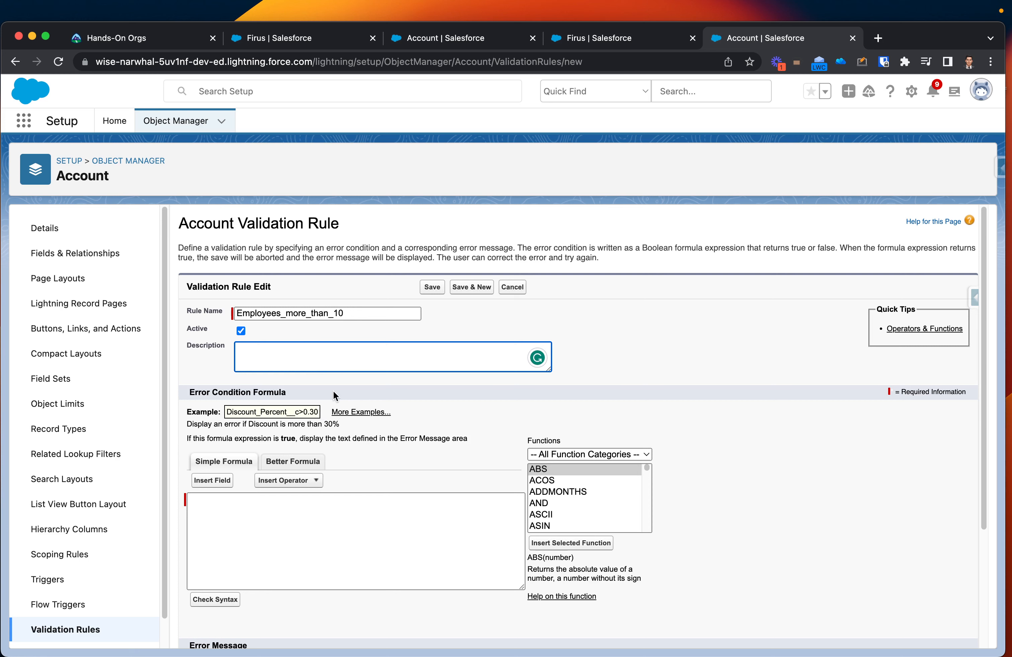
Step: Examine the rule's error condition formula and error message sections, including the operators available for the formula
{"action": "scroll", "coordinate": [371, 507], "scroll_direction": "down", "scroll_amount": 1}
{"action": "left_click", "coordinate": [327, 487]}
{"action": "scroll", "coordinate": [327, 487], "scroll_direction": "down", "scroll_amount": 3}
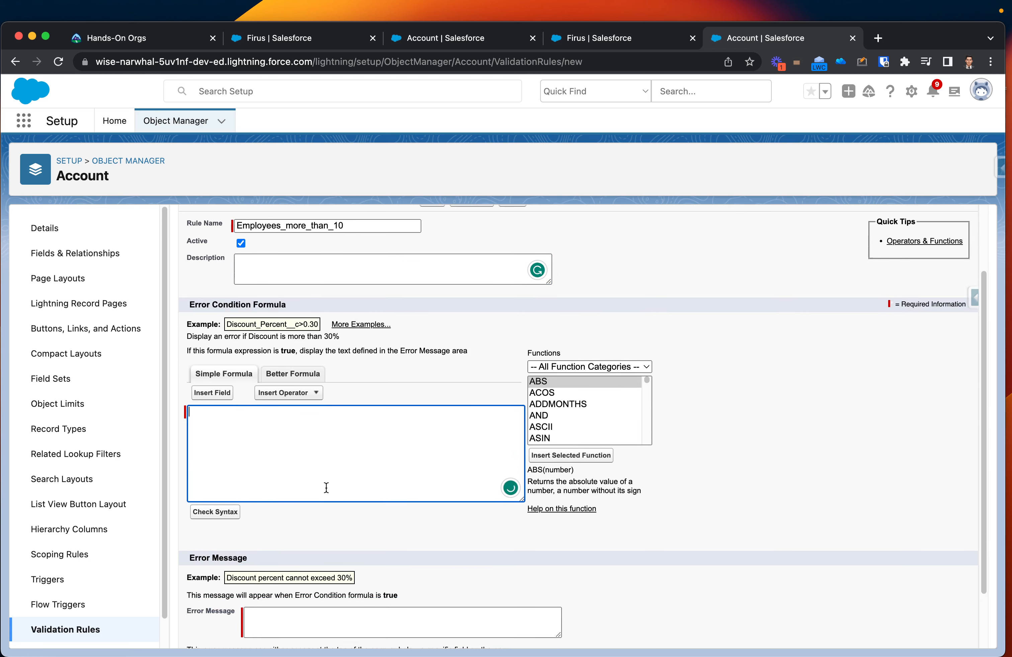
{"action": "scroll", "coordinate": [349, 450], "scroll_direction": "down", "scroll_amount": 1}
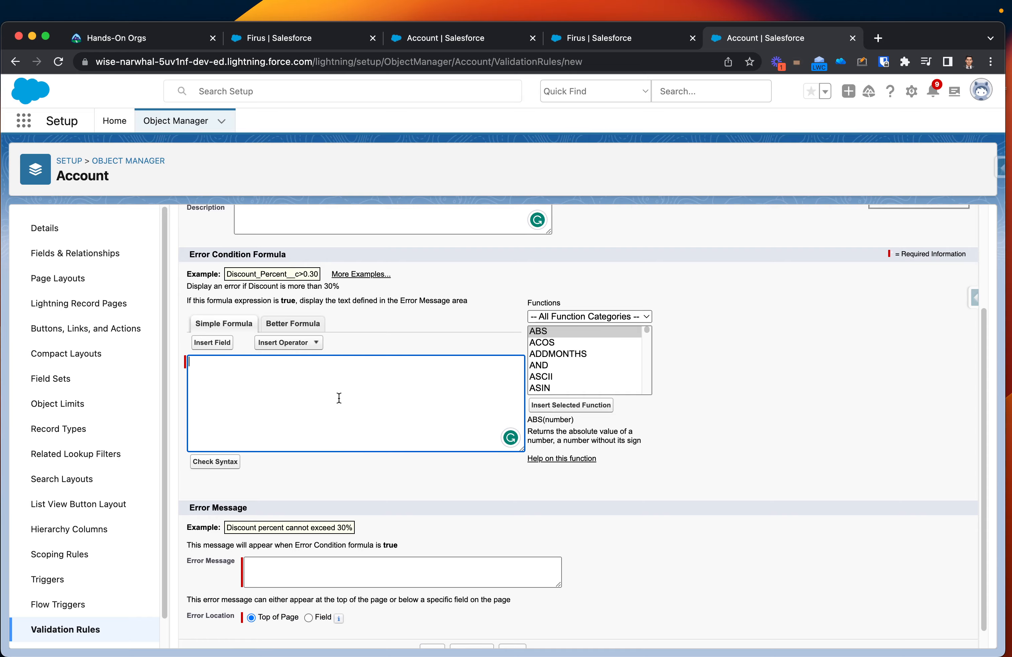
{"action": "scroll", "coordinate": [323, 389], "scroll_direction": "up", "scroll_amount": 5}
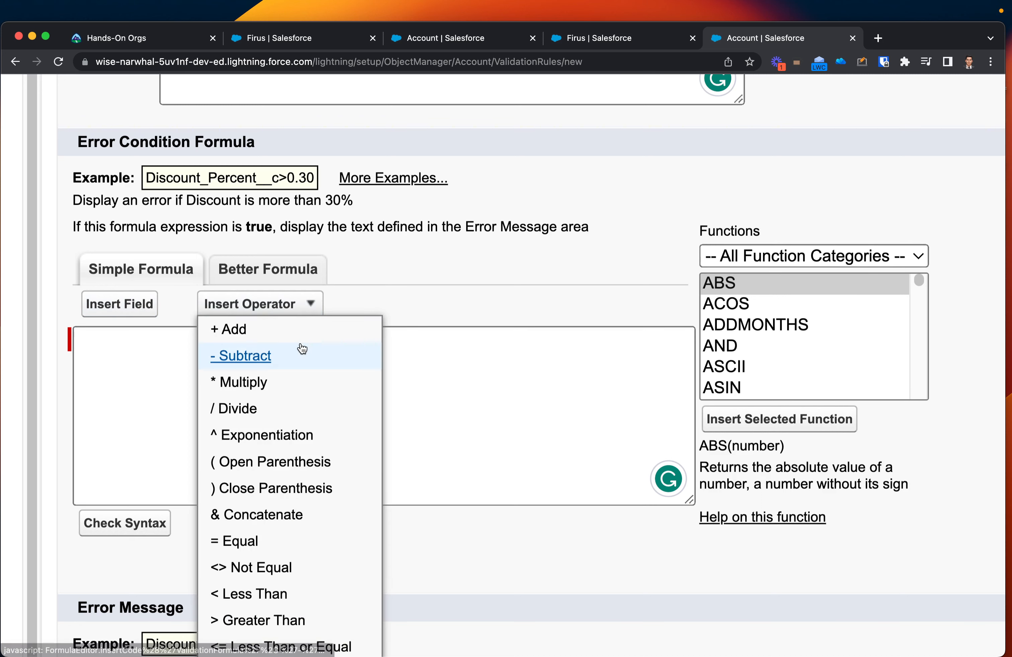
{"action": "scroll", "coordinate": [302, 349], "scroll_direction": "down", "scroll_amount": 2}
{"action": "scroll", "coordinate": [336, 423], "scroll_direction": "down", "scroll_amount": 3}
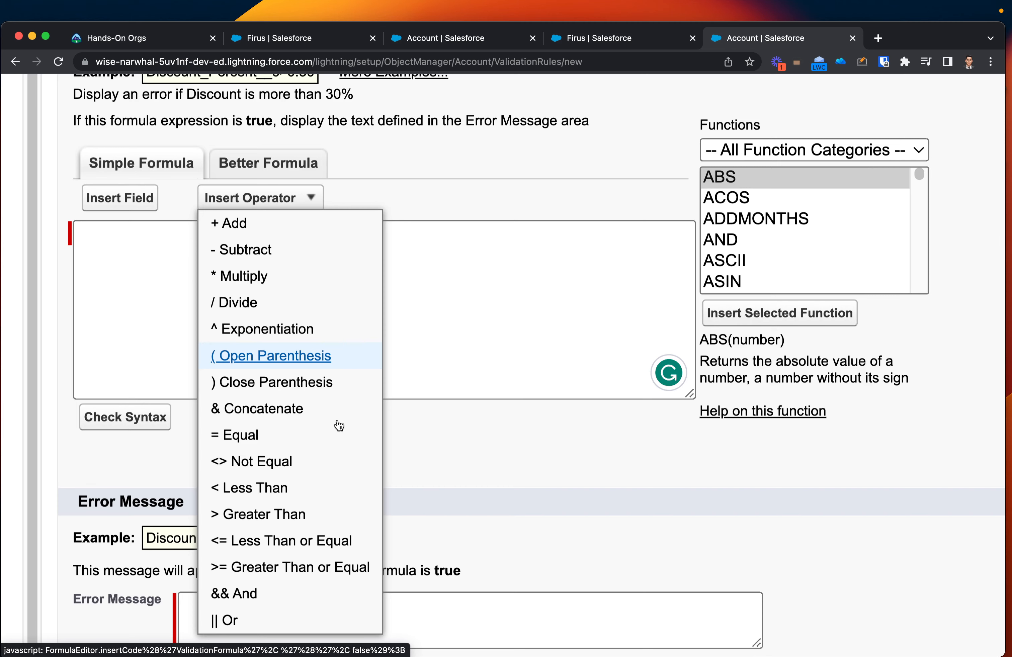
{"action": "left_click", "coordinate": [534, 322]}
{"action": "key", "text": "super+minus"}
{"action": "key", "text": "super+minus"}
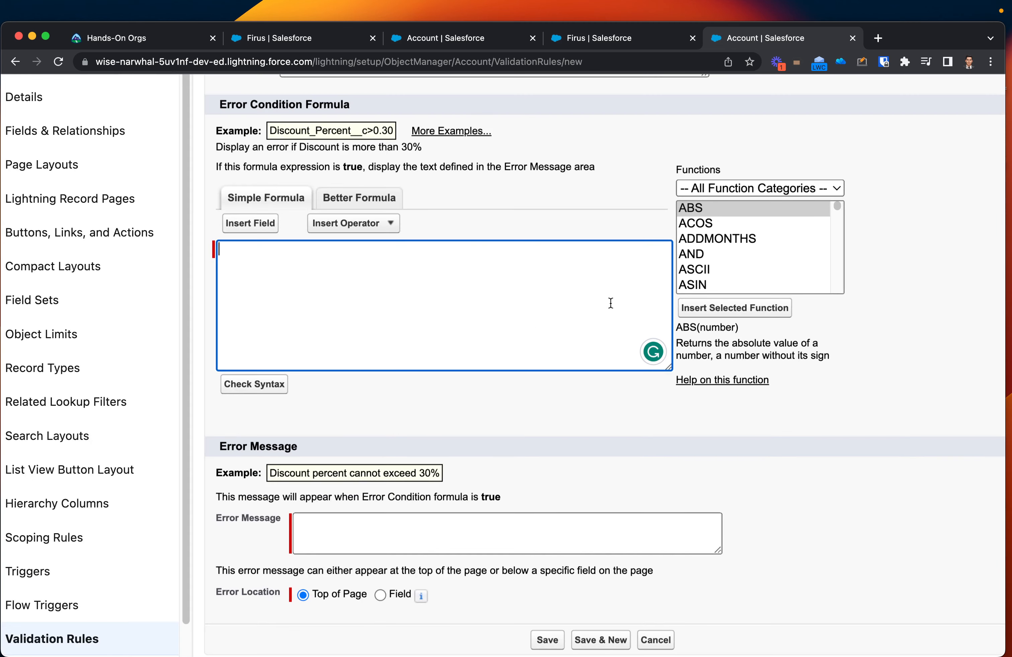
Step: Browse the formula functions offered in the Math and Text categories
{"action": "left_click", "coordinate": [724, 190]}
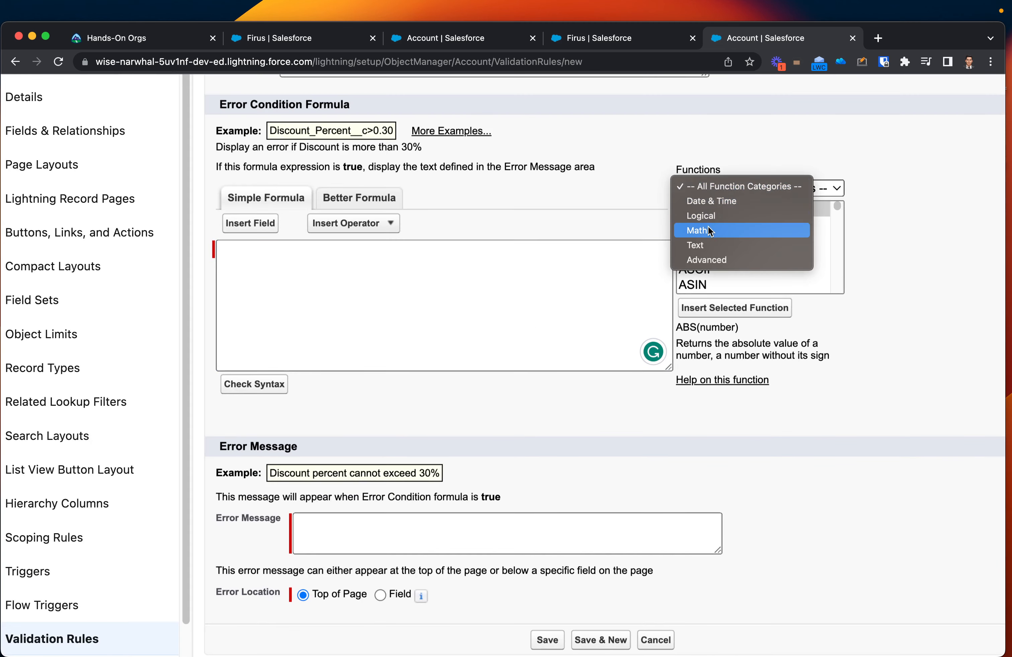
{"action": "left_click", "coordinate": [708, 227]}
{"action": "left_click", "coordinate": [708, 189]}
{"action": "left_click", "coordinate": [709, 206]}
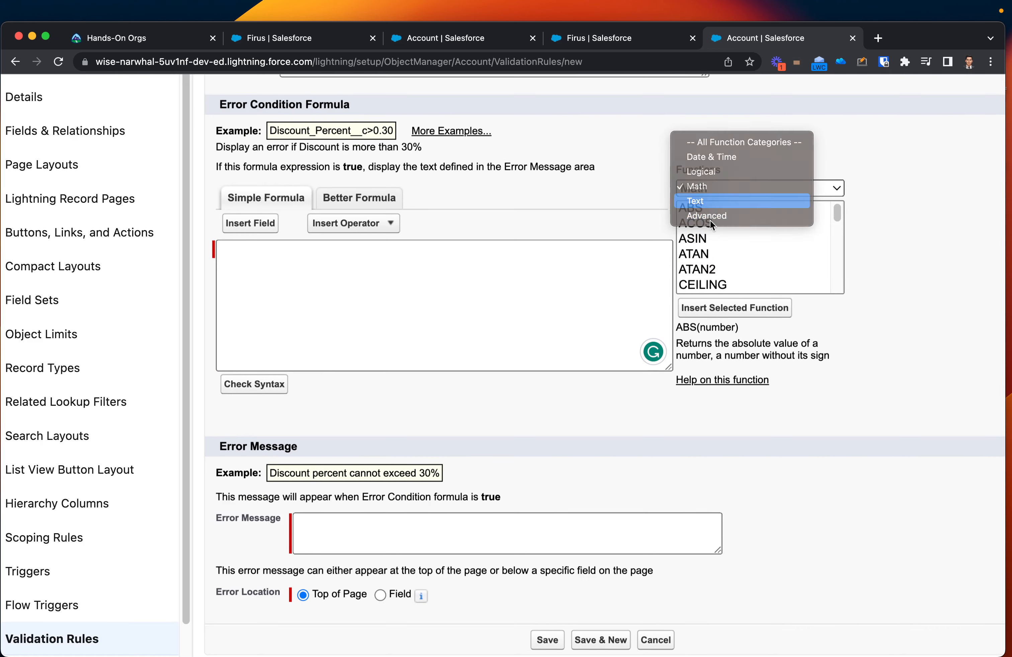
{"action": "scroll", "coordinate": [711, 220], "scroll_direction": "down", "scroll_amount": 10}
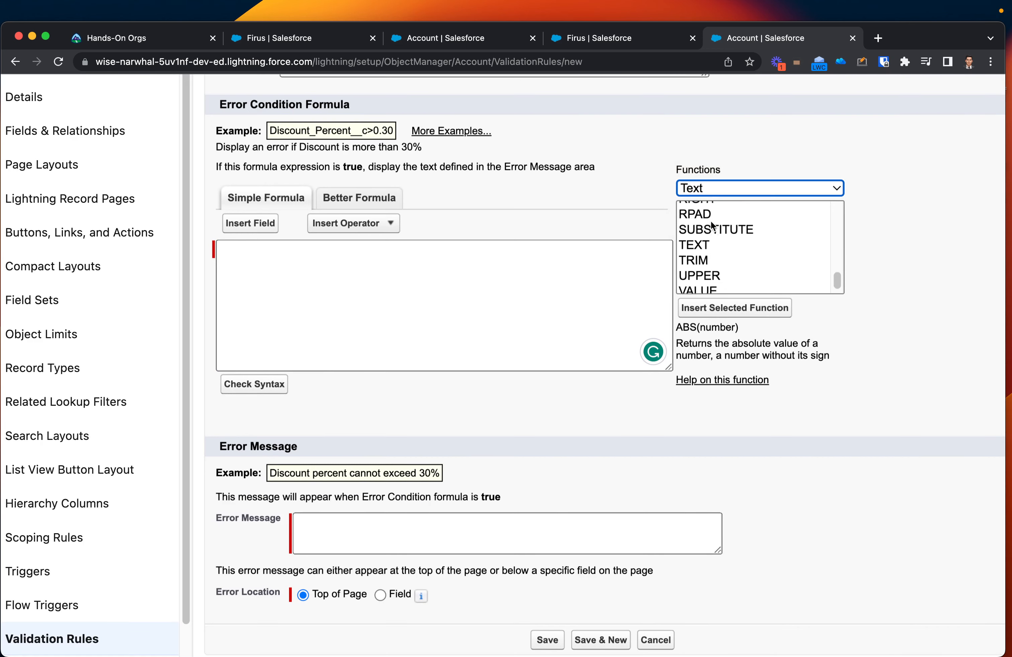
Step: Insert the Account object's Employees field (NumberOfEmployees) into the error condition formula
{"action": "scroll", "coordinate": [711, 220], "scroll_direction": "up", "scroll_amount": 10}
{"action": "scroll", "coordinate": [838, 406], "scroll_direction": "up", "scroll_amount": 3}
{"action": "scroll", "coordinate": [837, 412], "scroll_direction": "down", "scroll_amount": 3}
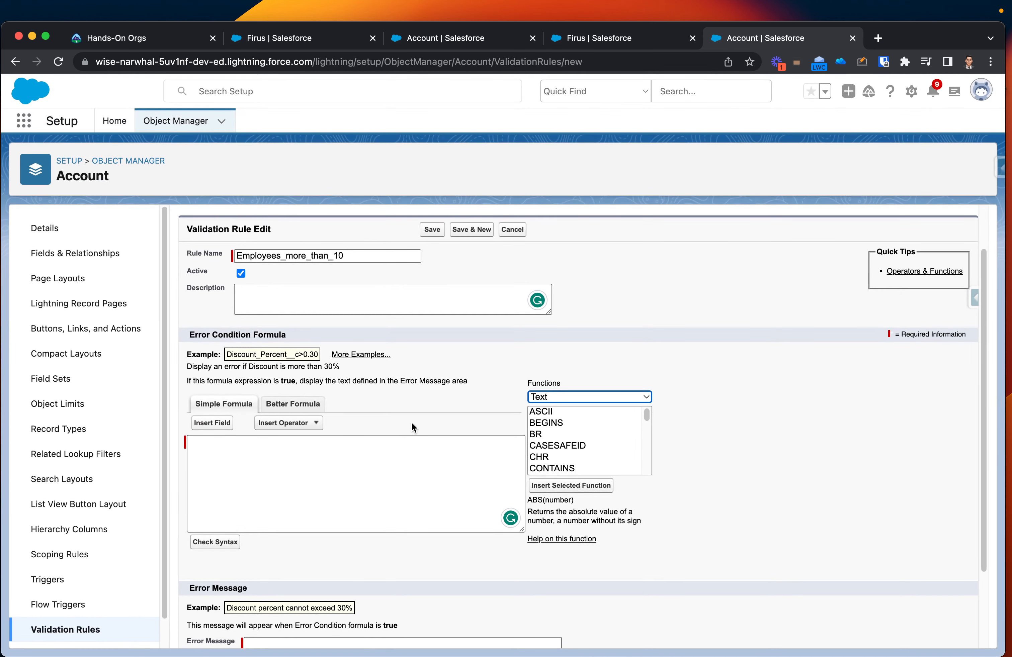
{"action": "left_click", "coordinate": [316, 469]}
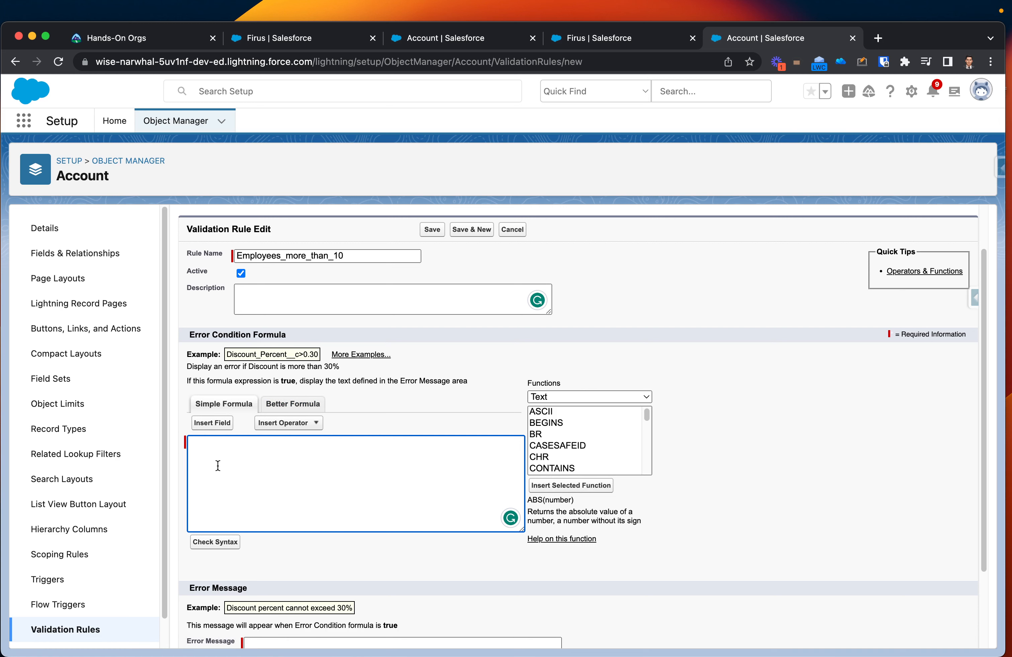
{"action": "left_click", "coordinate": [203, 423]}
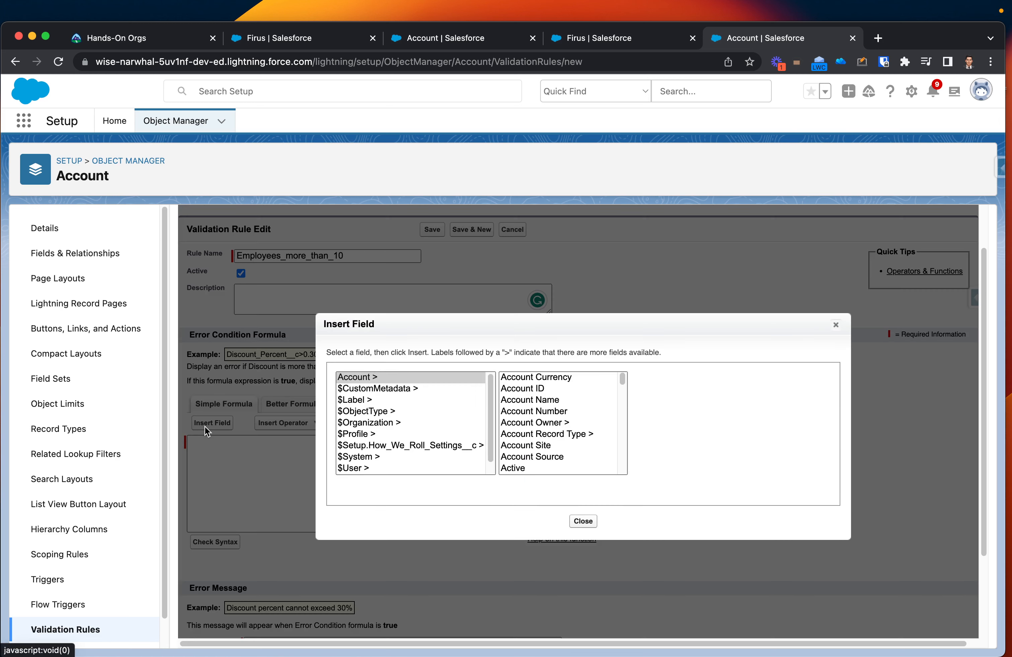
{"action": "left_click", "coordinate": [365, 382]}
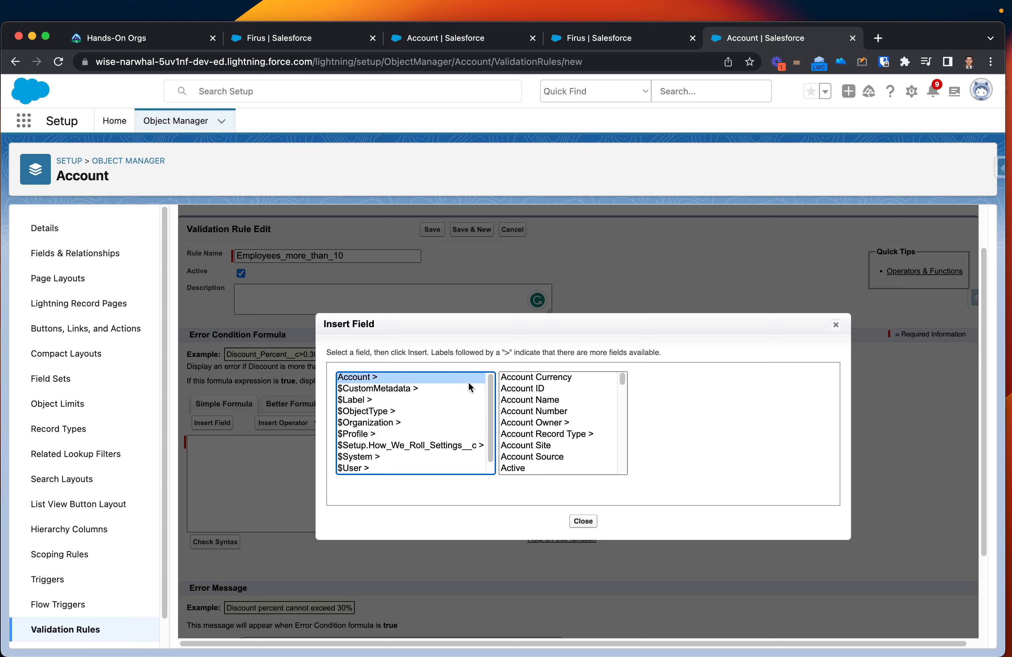
{"action": "scroll", "coordinate": [563, 455], "scroll_direction": "down", "scroll_amount": 2}
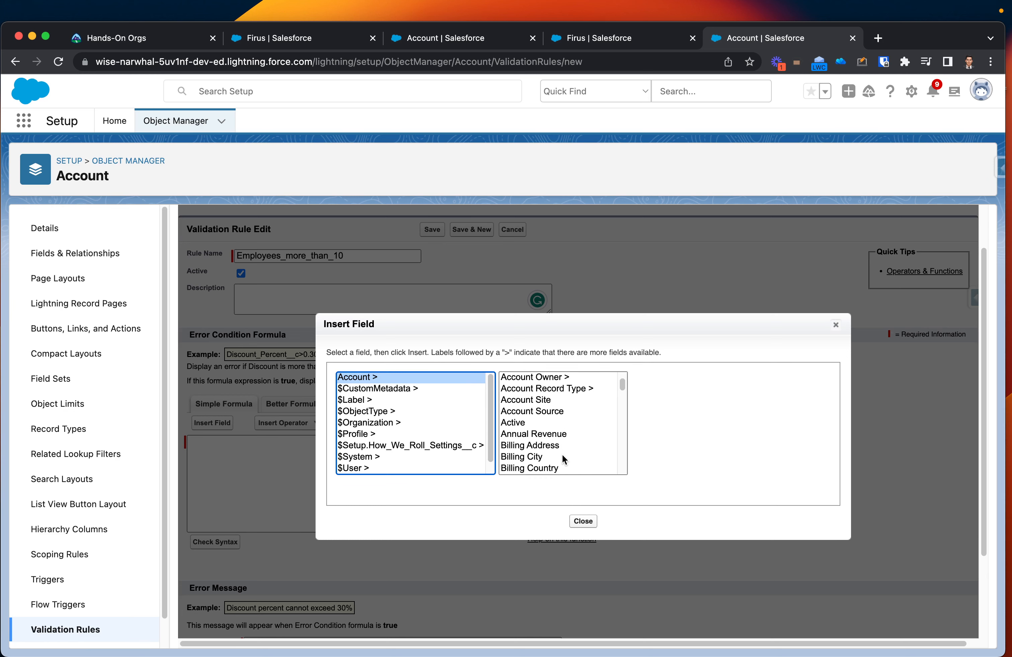
{"action": "scroll", "coordinate": [562, 454], "scroll_direction": "down", "scroll_amount": 3}
{"action": "scroll", "coordinate": [559, 451], "scroll_direction": "down", "scroll_amount": 6}
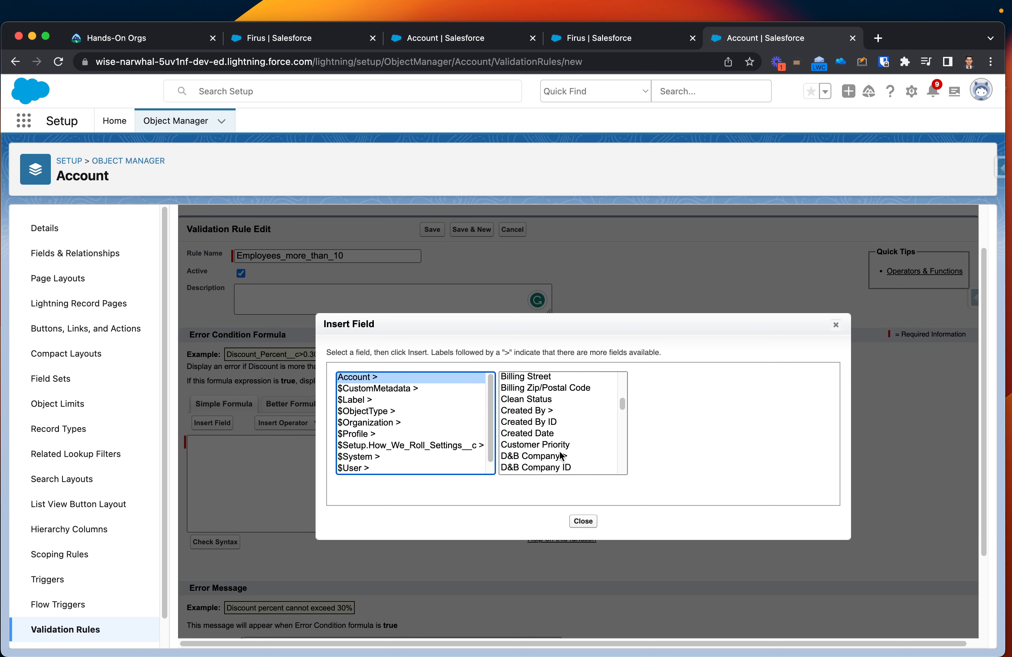
{"action": "left_click", "coordinate": [533, 416]}
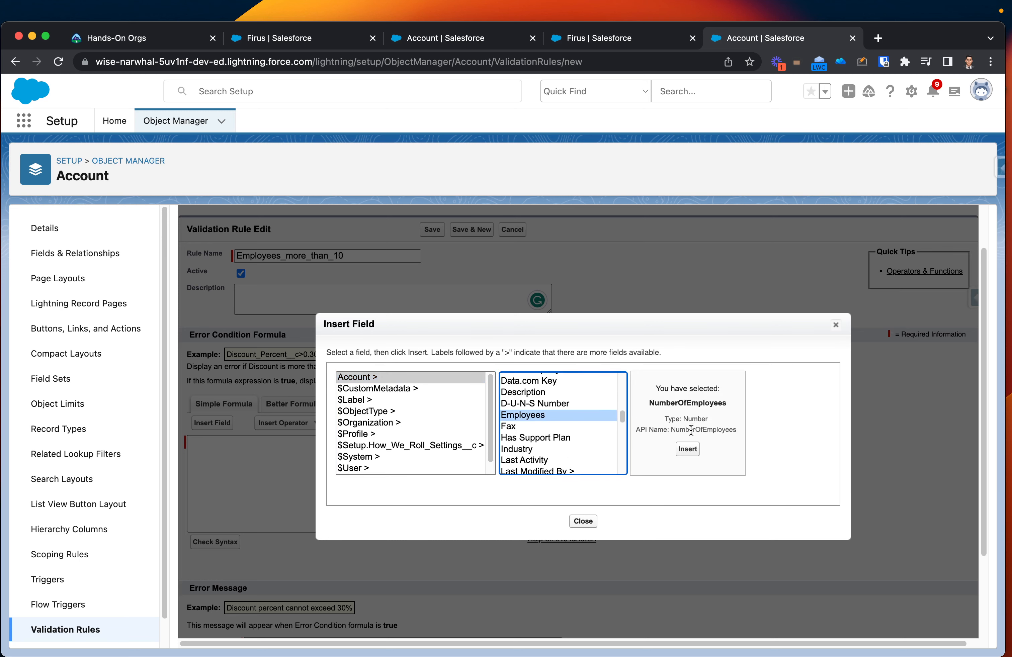
{"action": "left_click_drag", "start_coordinate": [636, 433], "coordinate": [730, 438]}
{"action": "left_click", "coordinate": [687, 450]}
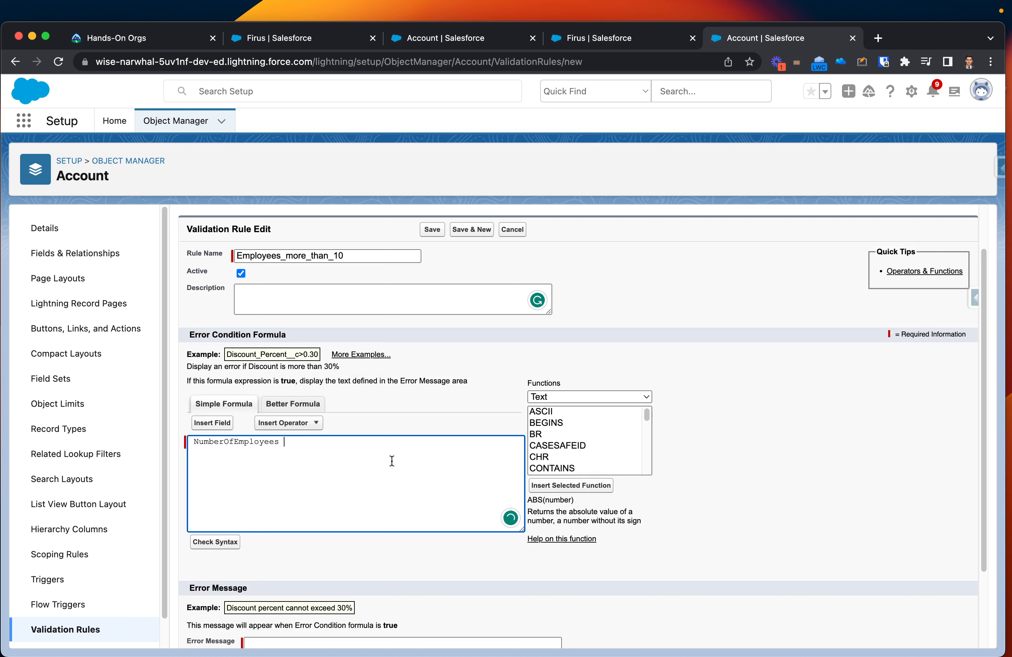
Step: Complete the first condition so the formula reads NumberOfEmployees < 10
{"action": "type", "text": "< 10"}
{"action": "scroll", "coordinate": [385, 617], "scroll_direction": "down", "scroll_amount": 3}
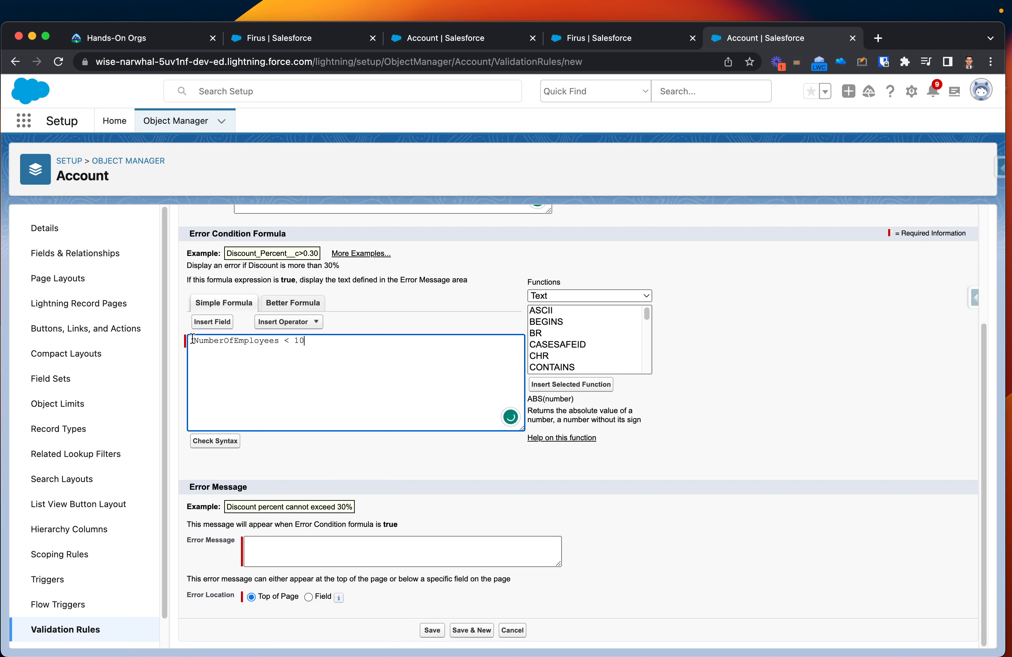
{"action": "left_click_drag", "start_coordinate": [193, 341], "coordinate": [279, 343]}
{"action": "left_click", "coordinate": [280, 343]}
{"action": "left_click", "coordinate": [289, 344]}
{"action": "key", "text": "shift+Left"}
{"action": "key", "text": "Right"}
{"action": "left_click", "coordinate": [288, 322]}
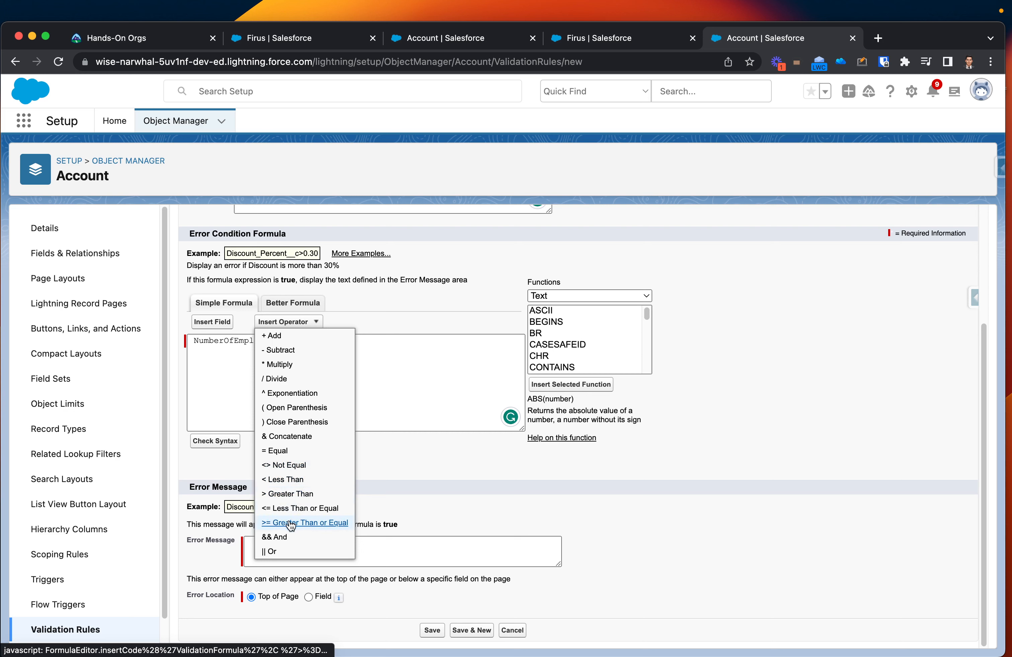
{"action": "left_click", "coordinate": [289, 480]}
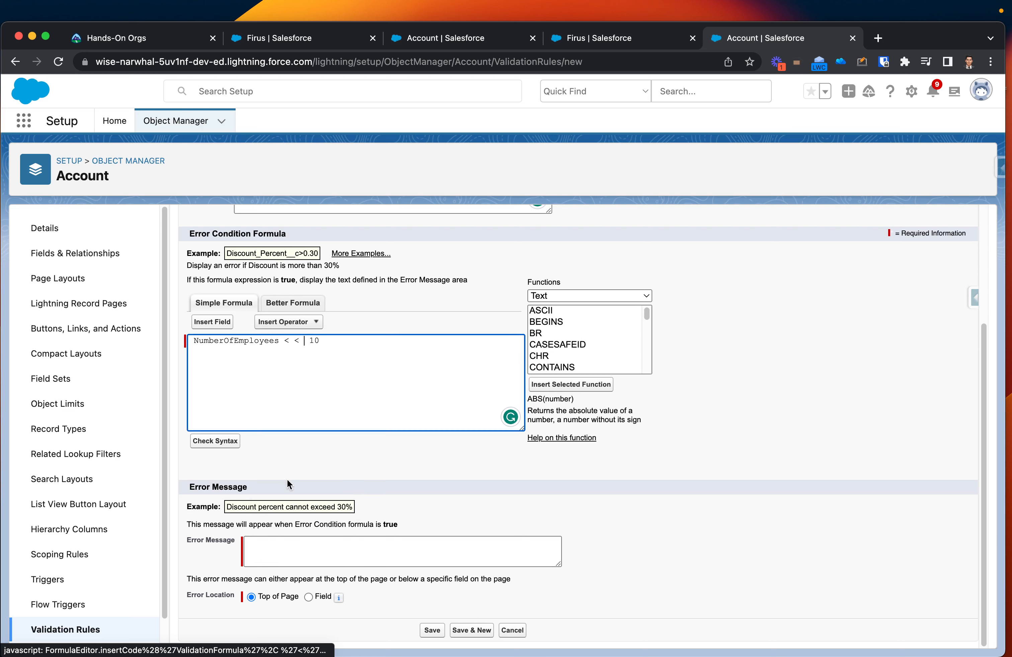
{"action": "key", "text": "BackSpace"}
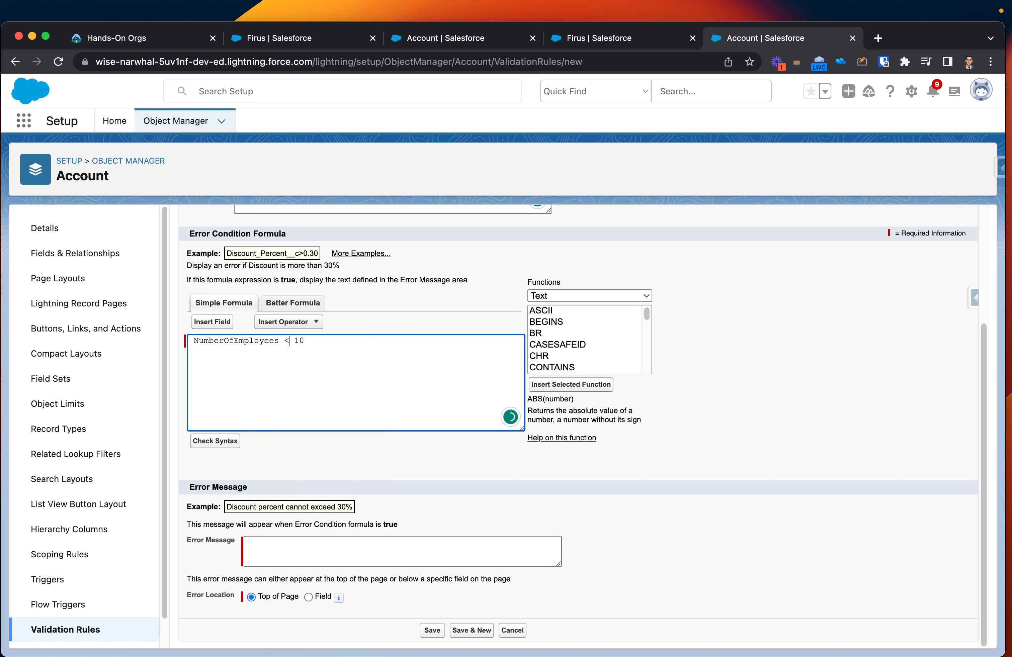
{"action": "left_click", "coordinate": [293, 320]}
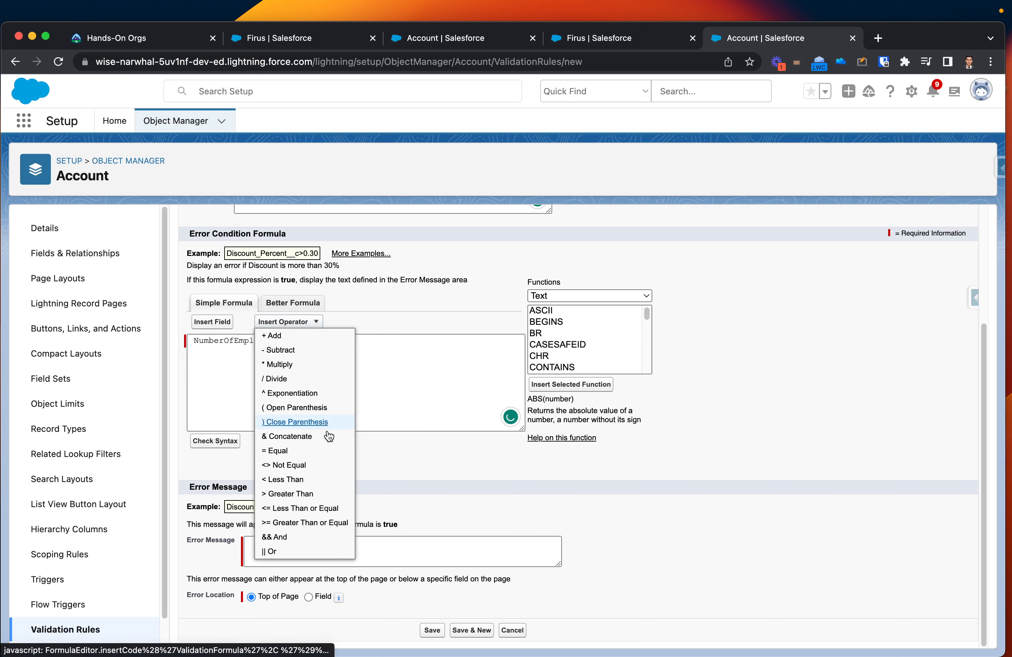
{"action": "left_click", "coordinate": [389, 411]}
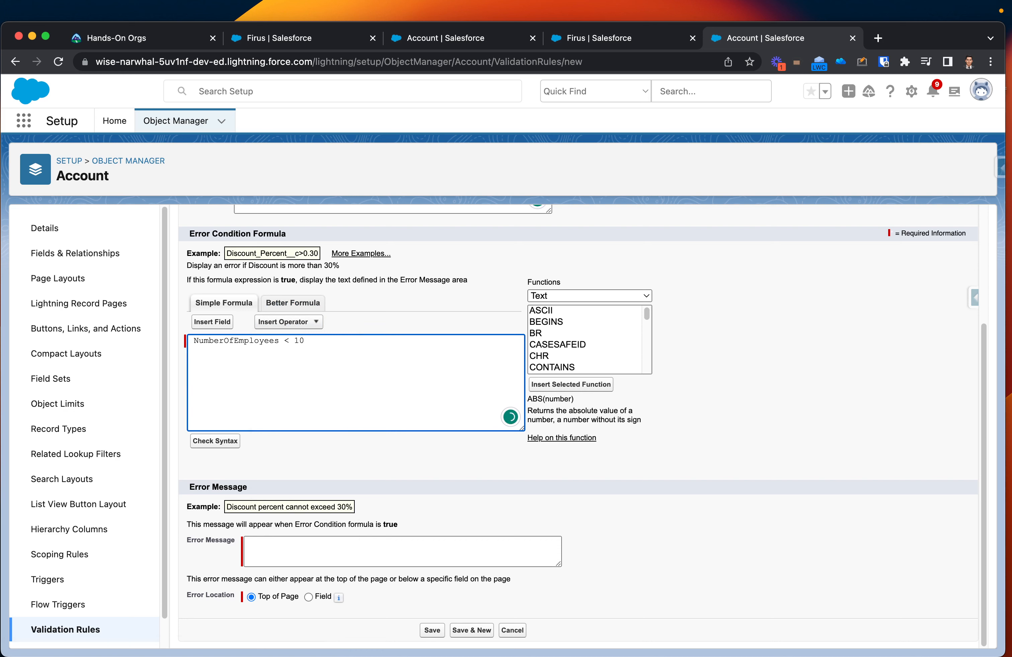
Step: Extend the formula with an Or operator and the second condition NumberOfEmployees > 50
{"action": "left_click", "coordinate": [320, 324]}
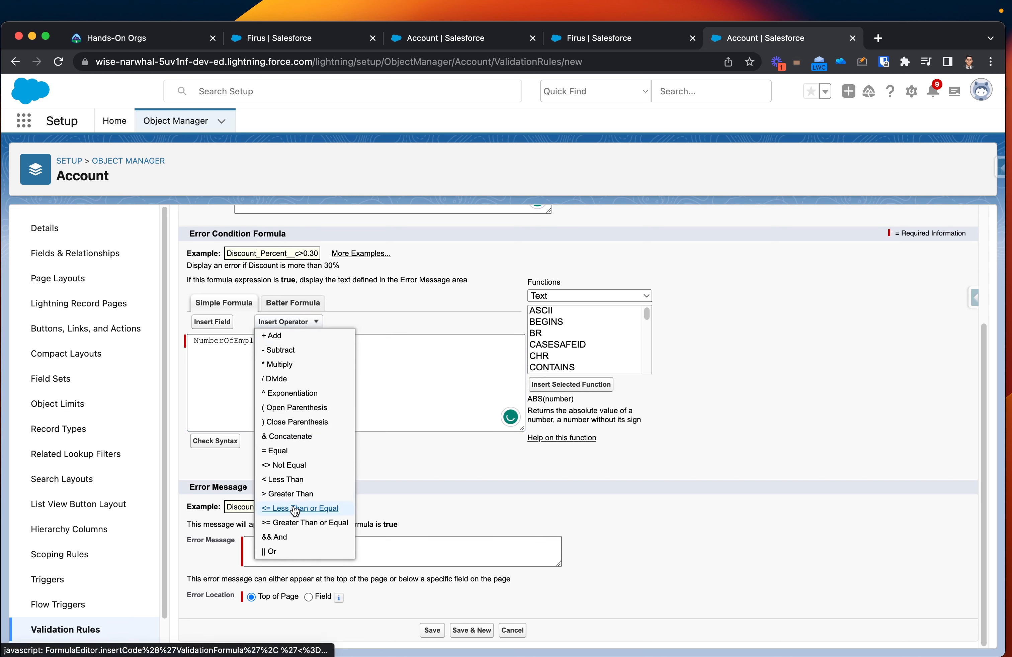
{"action": "left_click", "coordinate": [295, 552]}
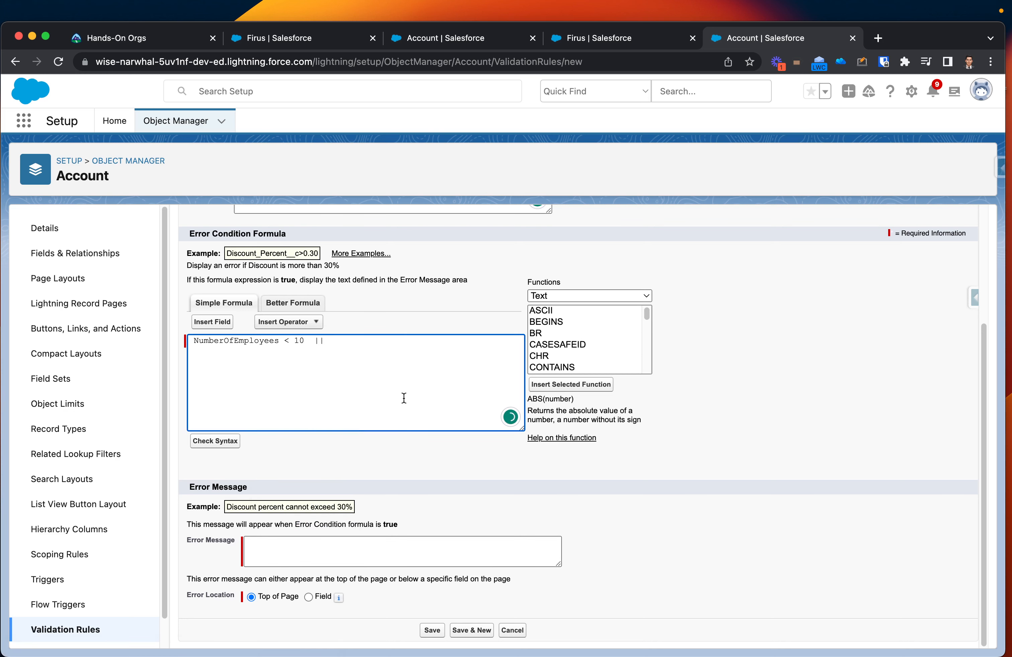
{"action": "type", "text": "> 50"}
{"action": "double_click", "coordinate": [289, 340]}
{"action": "key", "text": "super+c"}
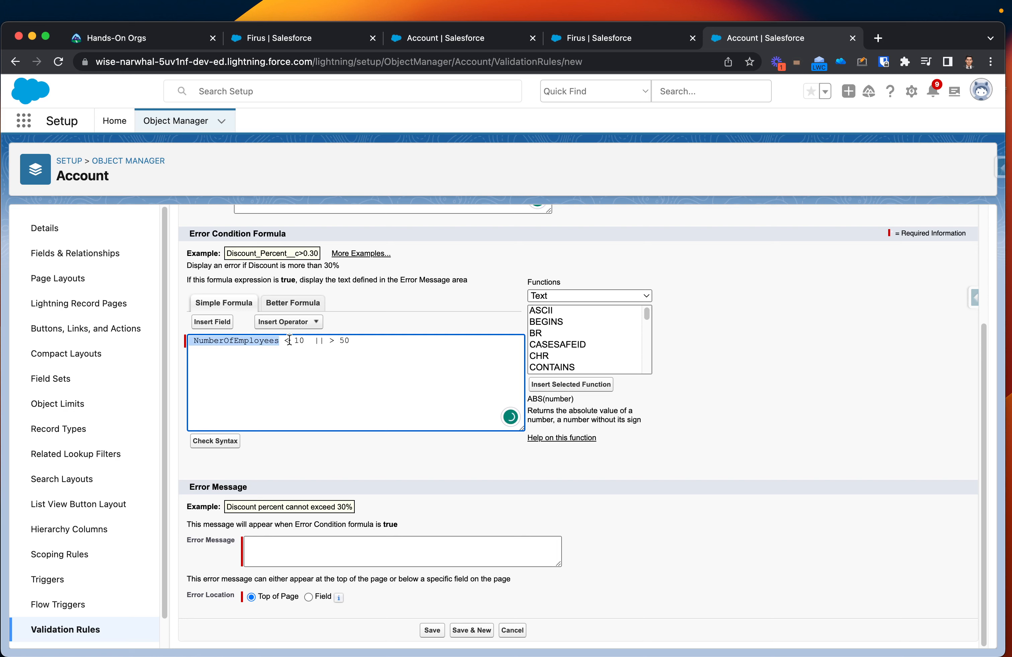
{"action": "left_click", "coordinate": [326, 340]}
{"action": "key", "text": "super+v"}
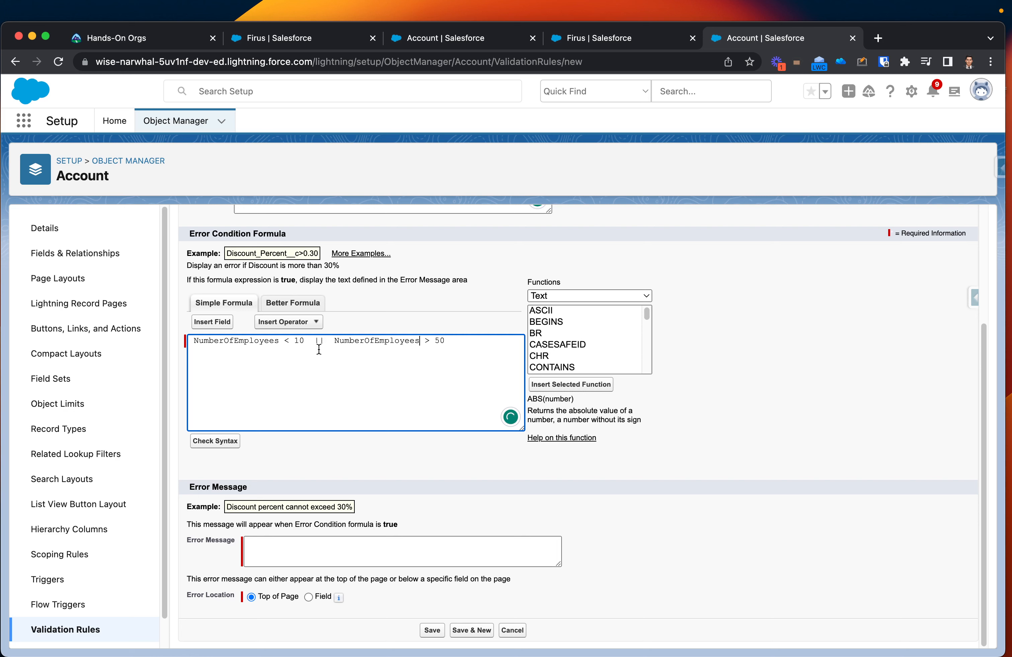
{"action": "left_click_drag", "start_coordinate": [335, 344], "coordinate": [419, 347]}
{"action": "left_click", "coordinate": [469, 342]}
Step: Write the error message "The employees count can not be less than 10 or more than 50."
{"action": "left_click", "coordinate": [503, 541]}
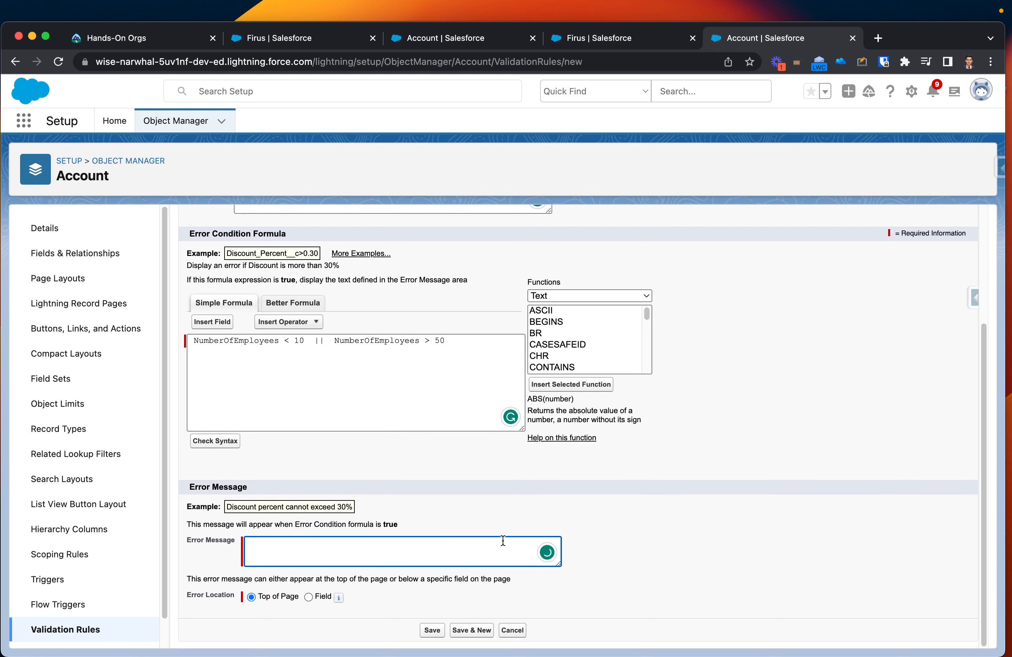
{"action": "scroll", "coordinate": [503, 541], "scroll_direction": "up", "scroll_amount": 5}
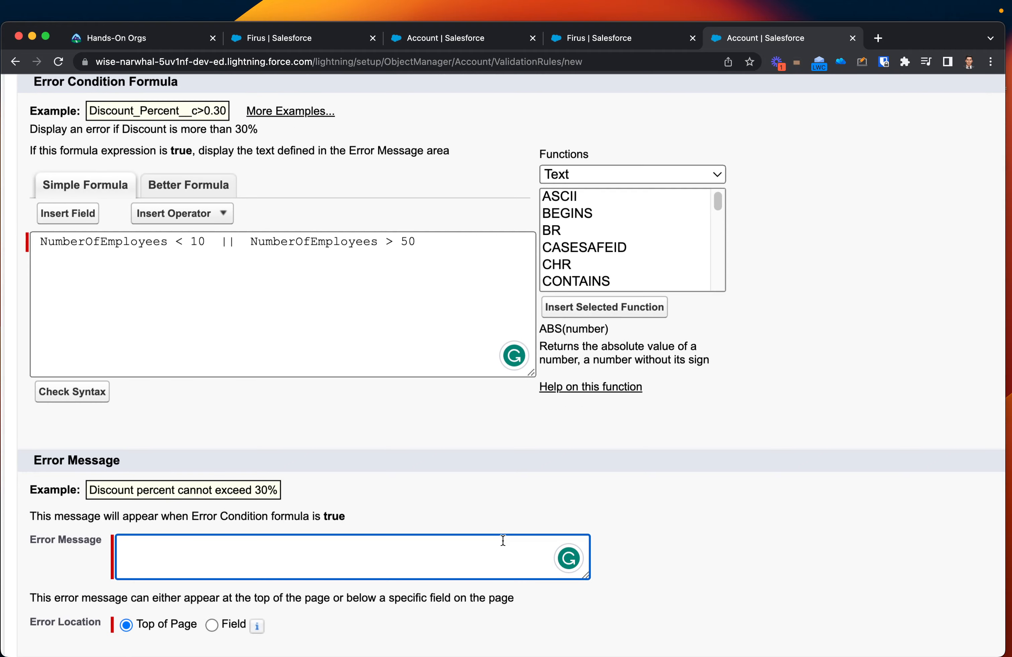
{"action": "scroll", "coordinate": [503, 541], "scroll_direction": "down", "scroll_amount": 3}
{"action": "scroll", "coordinate": [503, 540], "scroll_direction": "down", "scroll_amount": 2}
{"action": "scroll", "coordinate": [502, 539], "scroll_direction": "down", "scroll_amount": 5}
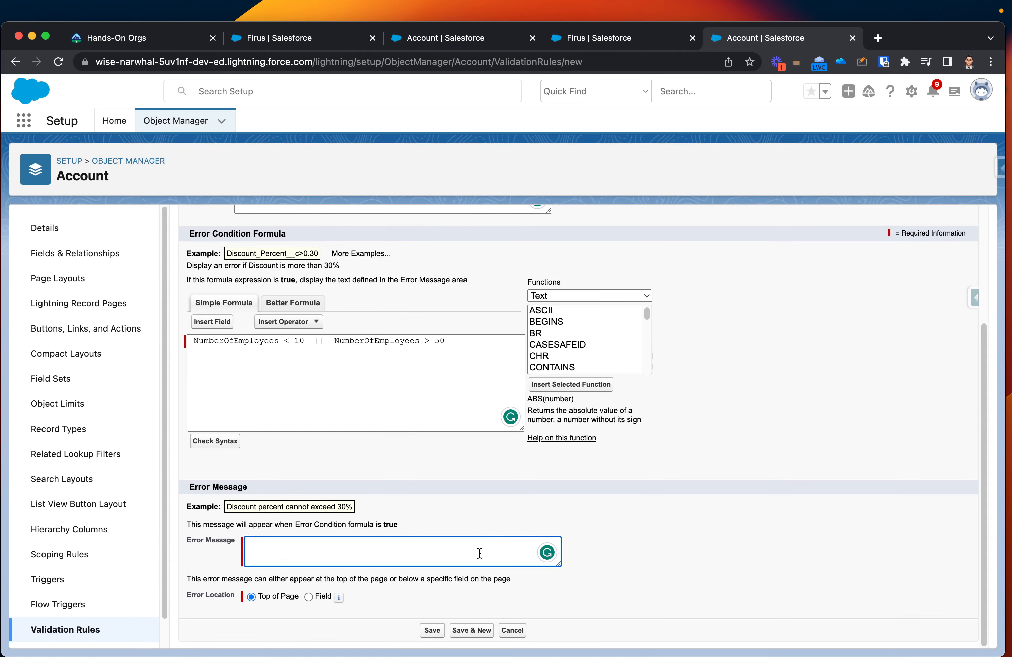
{"action": "type", "text": "Employees count can not be less than 1"}
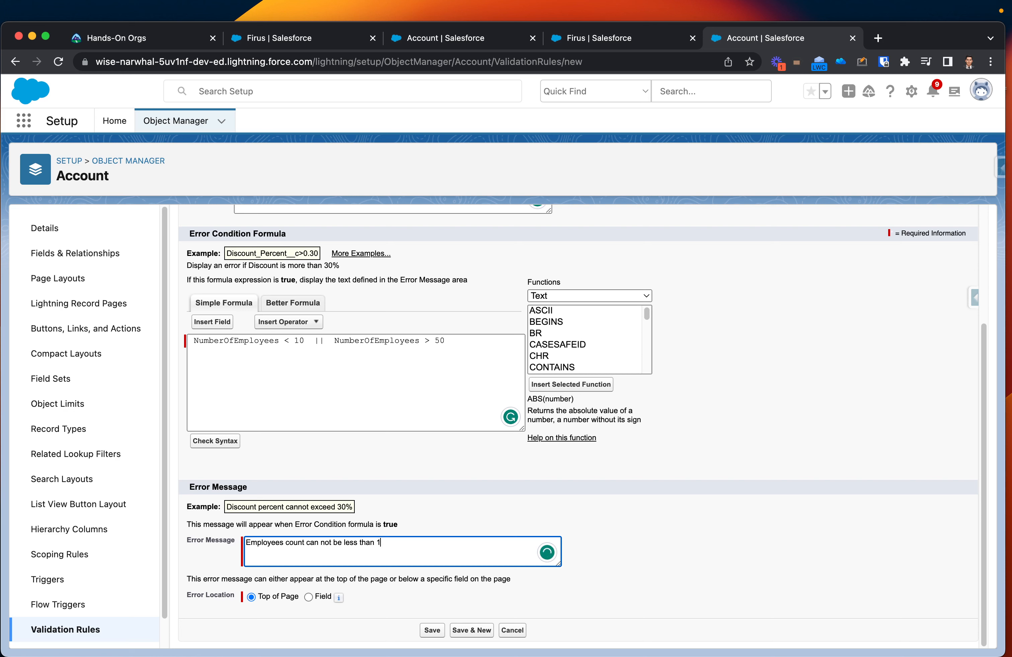
{"action": "type", "text": "0 or more than 50"}
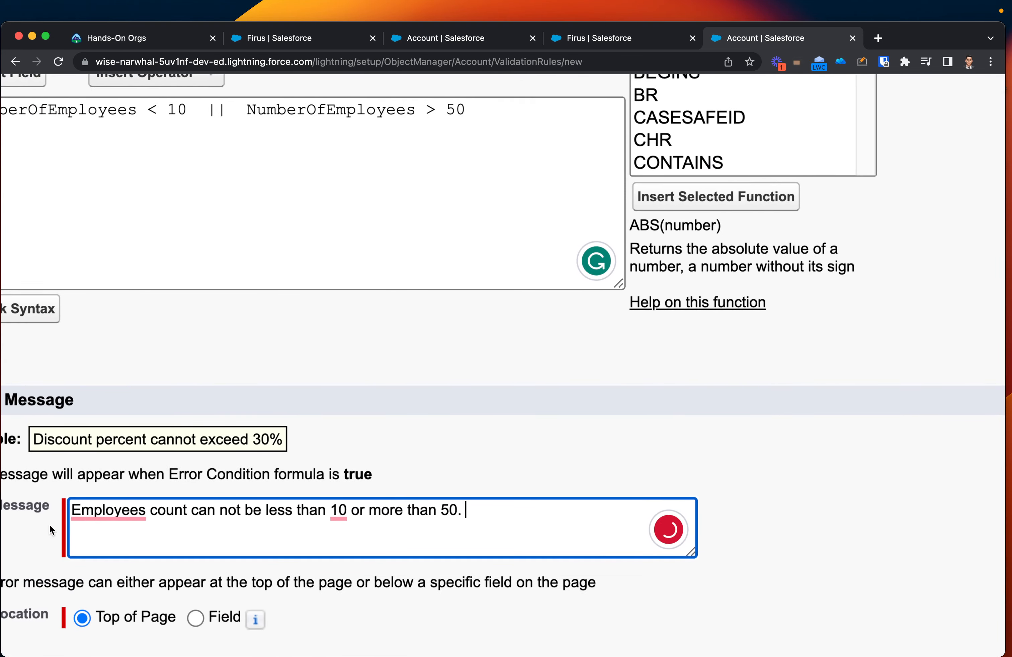
{"action": "left_click", "coordinate": [90, 521]}
{"action": "left_click", "coordinate": [141, 578]}
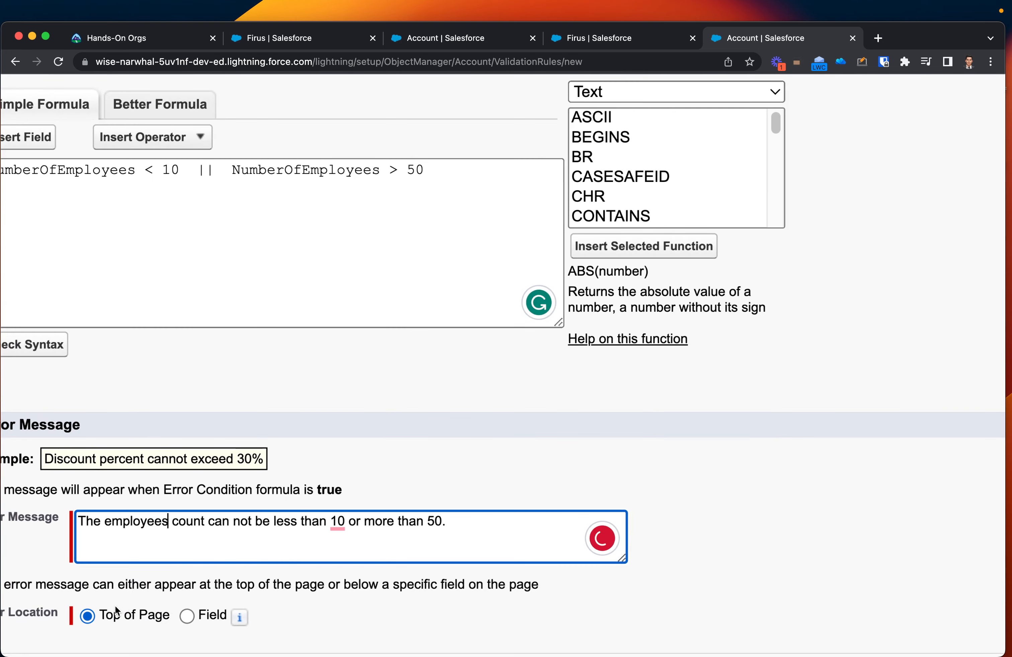
Step: Set the error location to the Employees field and save the validation rule
{"action": "scroll", "coordinate": [115, 605], "scroll_direction": "down", "scroll_amount": 3}
{"action": "scroll", "coordinate": [115, 606], "scroll_direction": "left", "scroll_amount": 3}
{"action": "scroll", "coordinate": [113, 604], "scroll_direction": "left", "scroll_amount": 2}
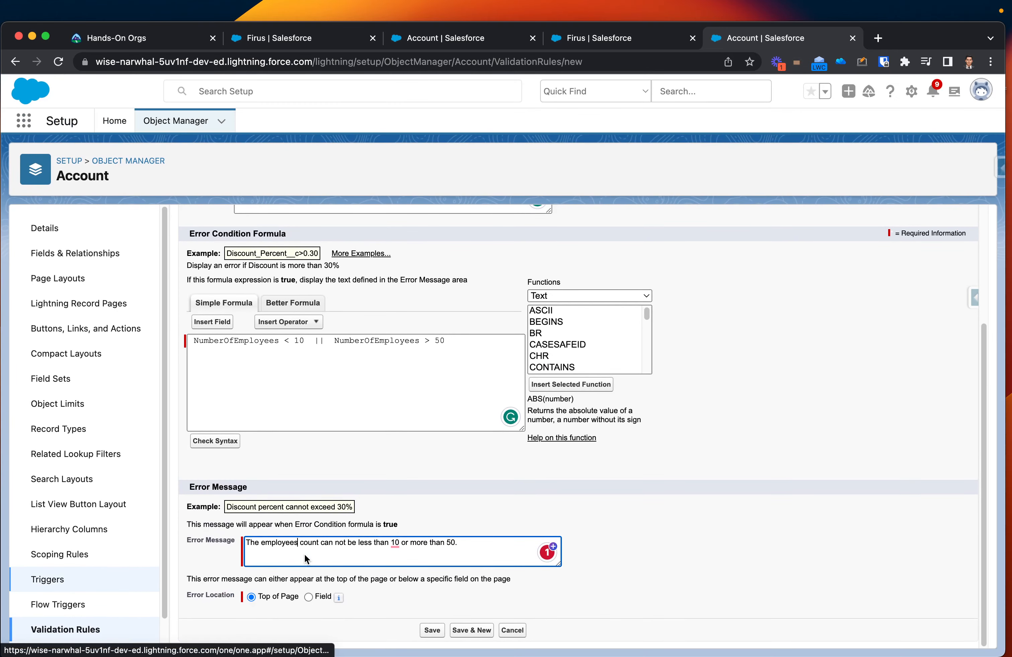
{"action": "left_click", "coordinate": [309, 598]}
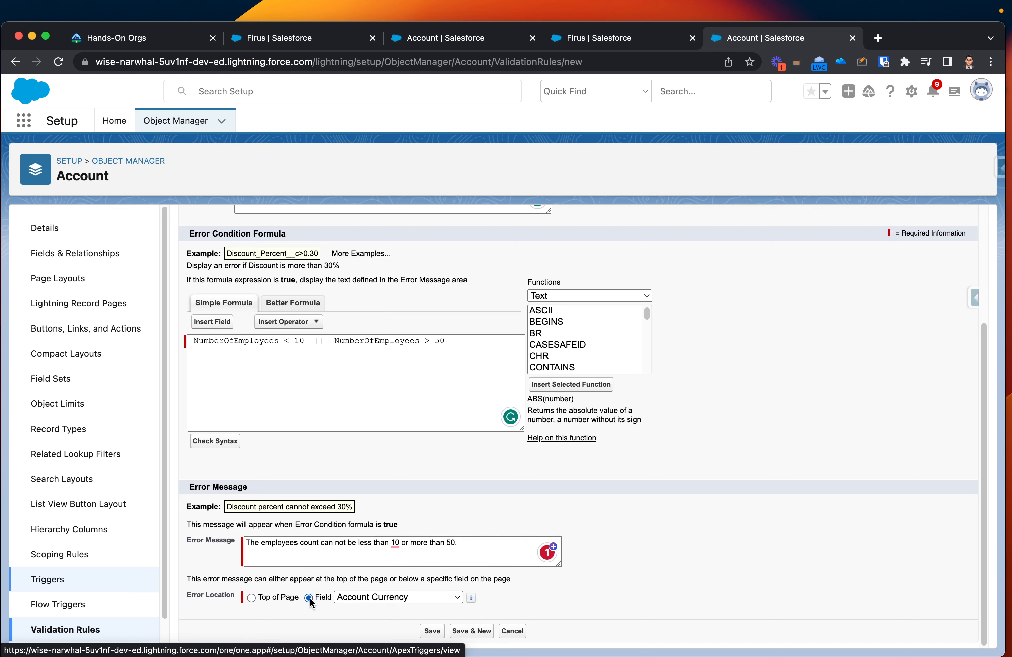
{"action": "left_click", "coordinate": [380, 597]}
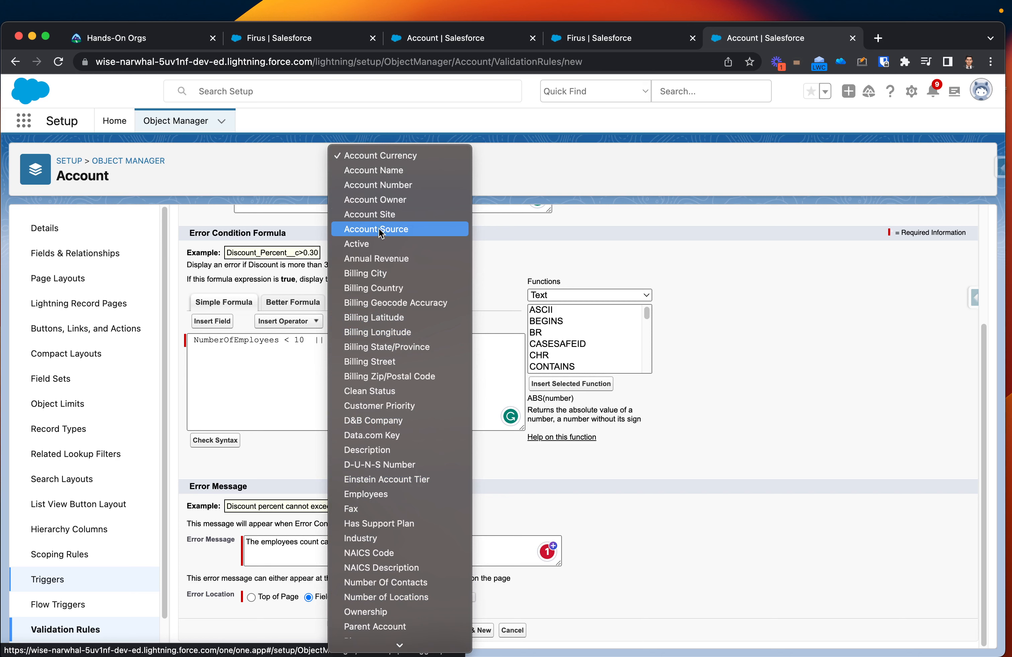
{"action": "scroll", "coordinate": [384, 261], "scroll_direction": "down", "scroll_amount": 10}
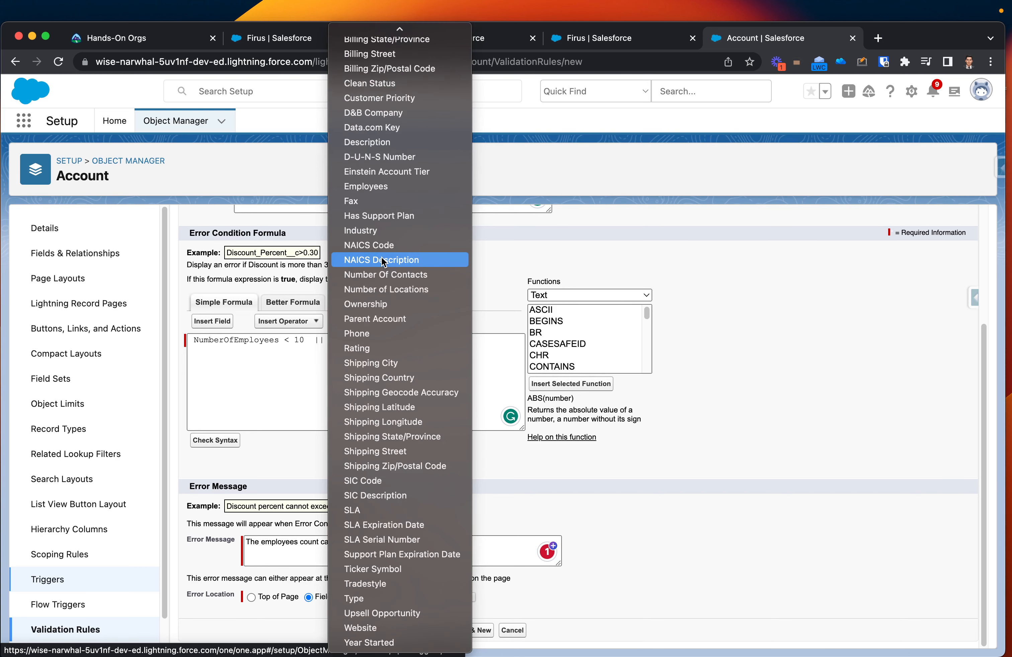
{"action": "scroll", "coordinate": [391, 320], "scroll_direction": "up", "scroll_amount": 2}
{"action": "type", "text": "emp"}
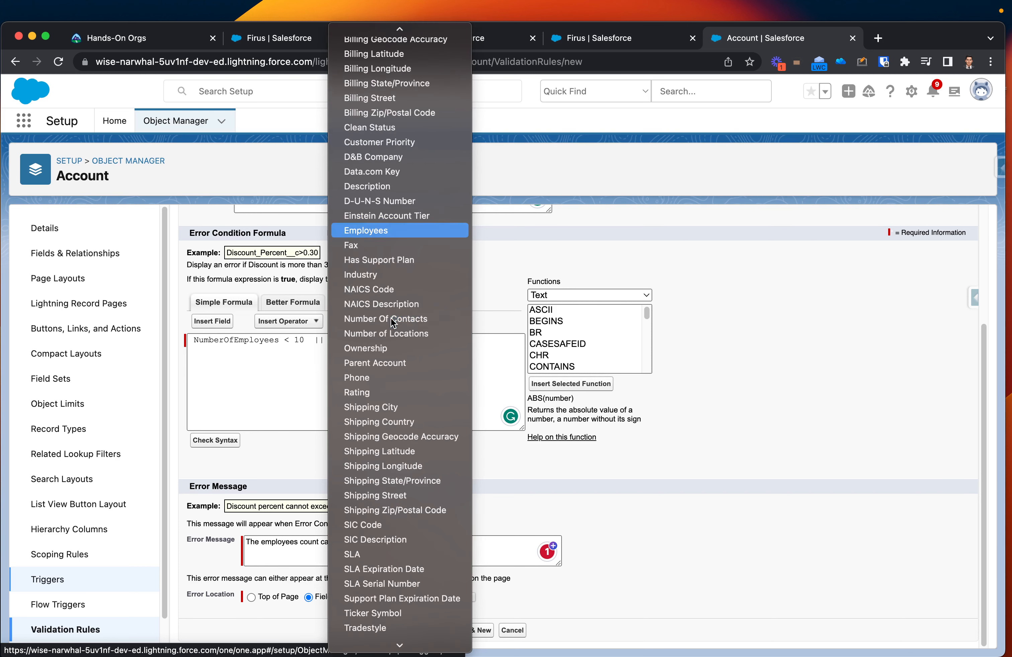
{"action": "left_click", "coordinate": [365, 231]}
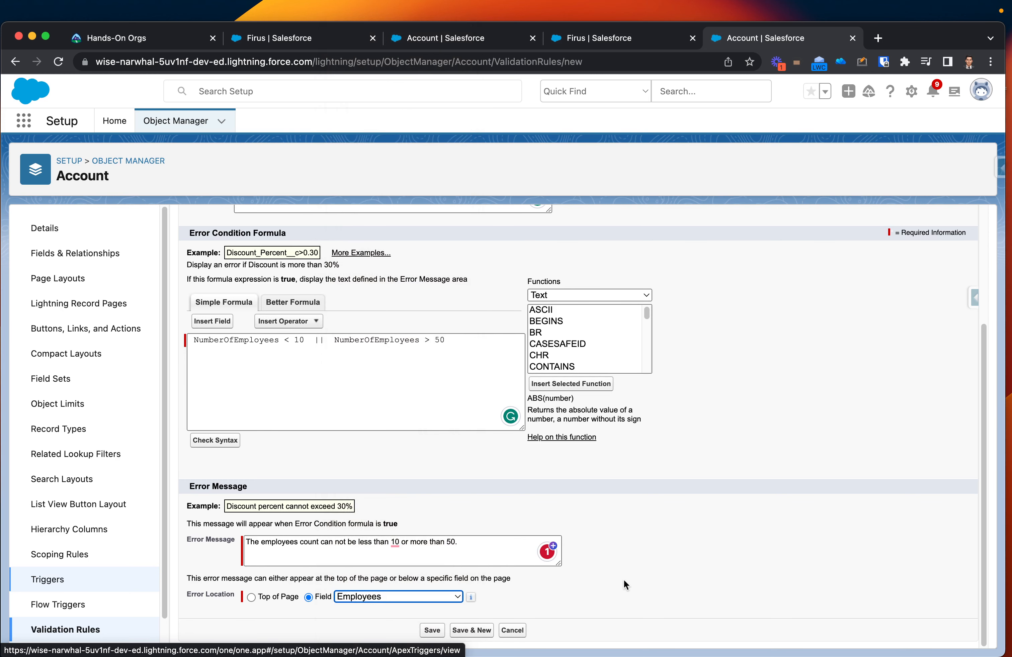
{"action": "left_click", "coordinate": [437, 628]}
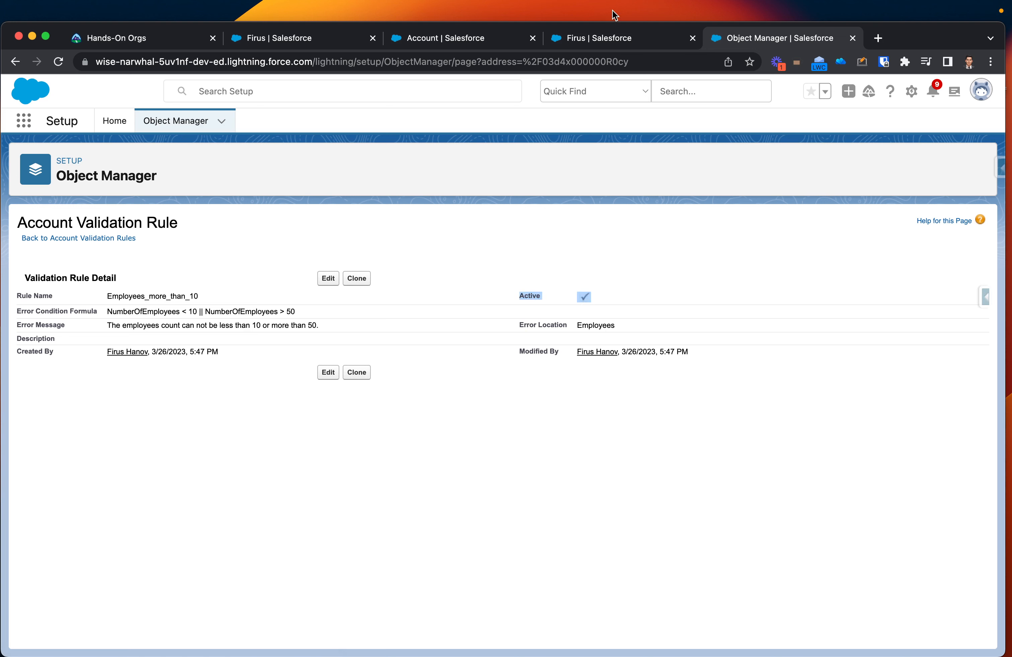
Step: Start a new account from the Sales app's Accounts list and enter GM Motors as its account name
{"action": "left_click", "coordinate": [607, 38]}
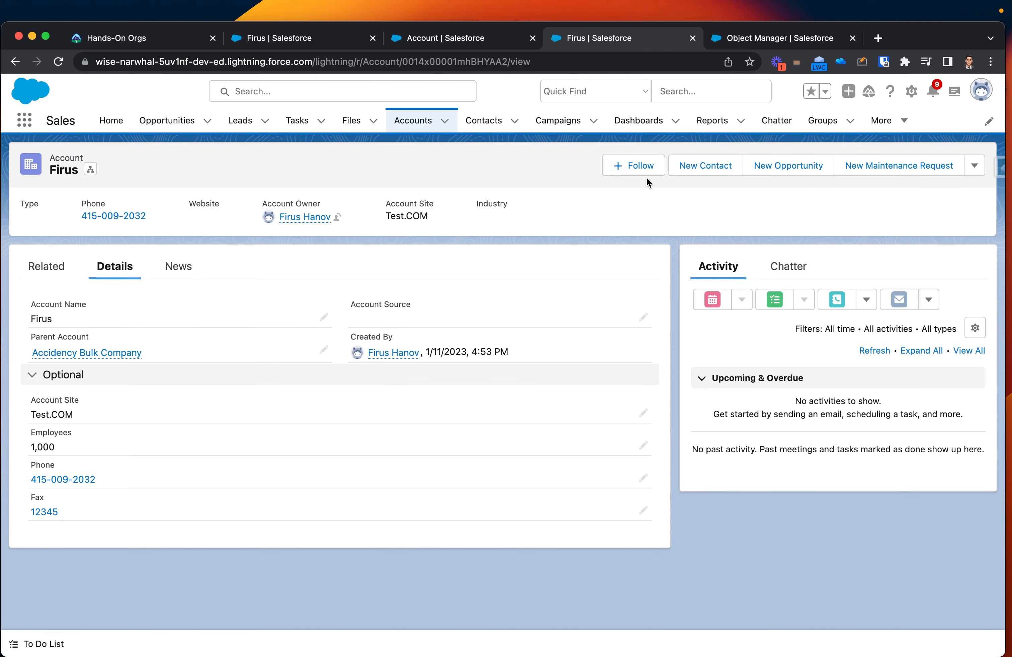
{"action": "left_click", "coordinate": [420, 124]}
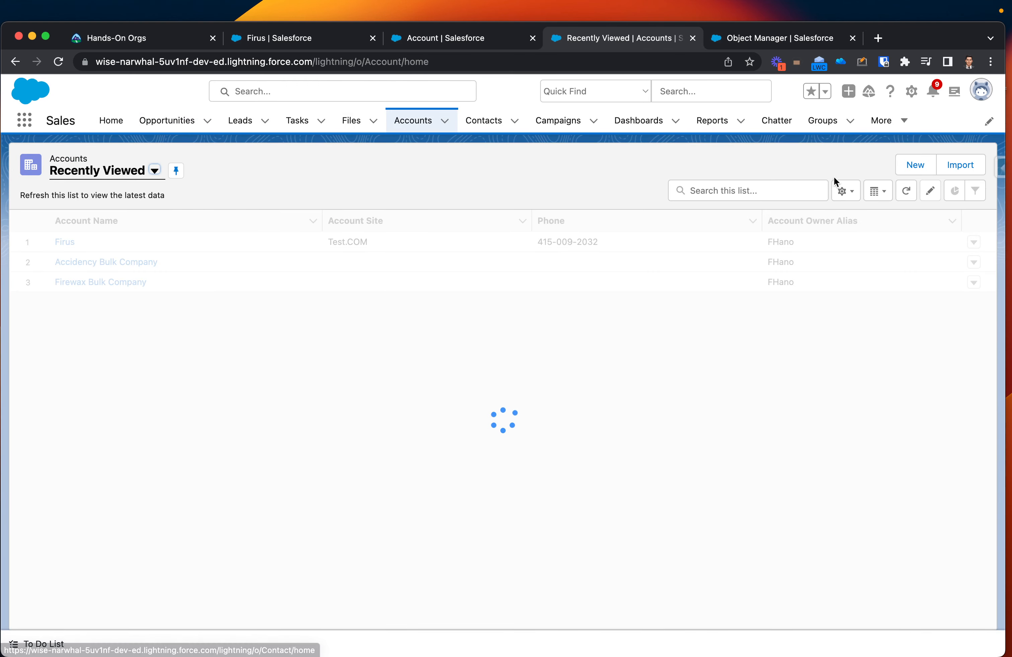
{"action": "left_click", "coordinate": [918, 168]}
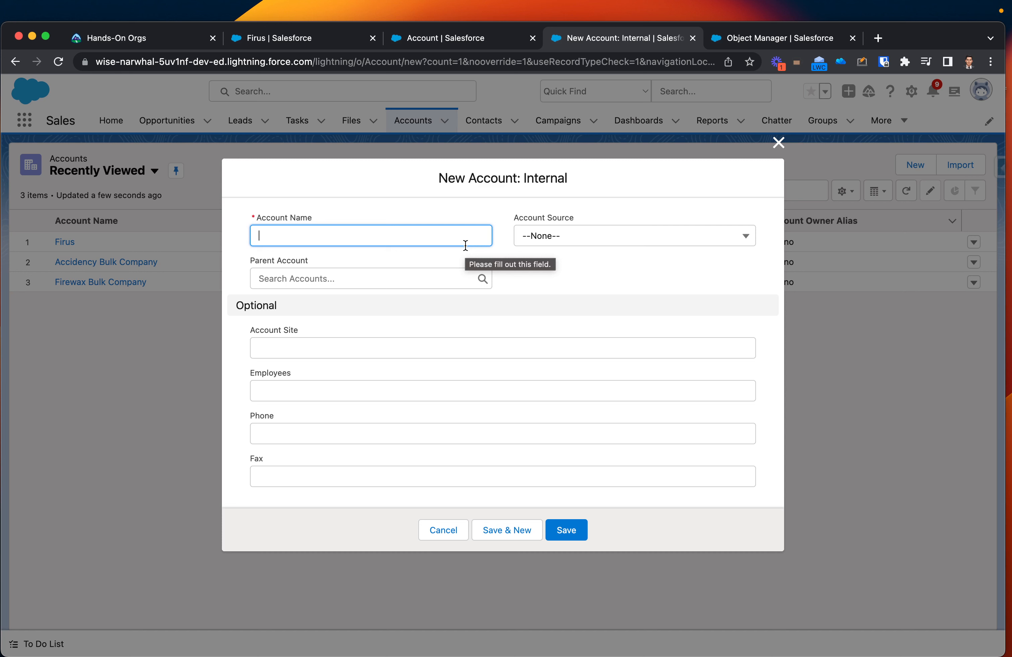
{"action": "type", "text": "GM Motors"}
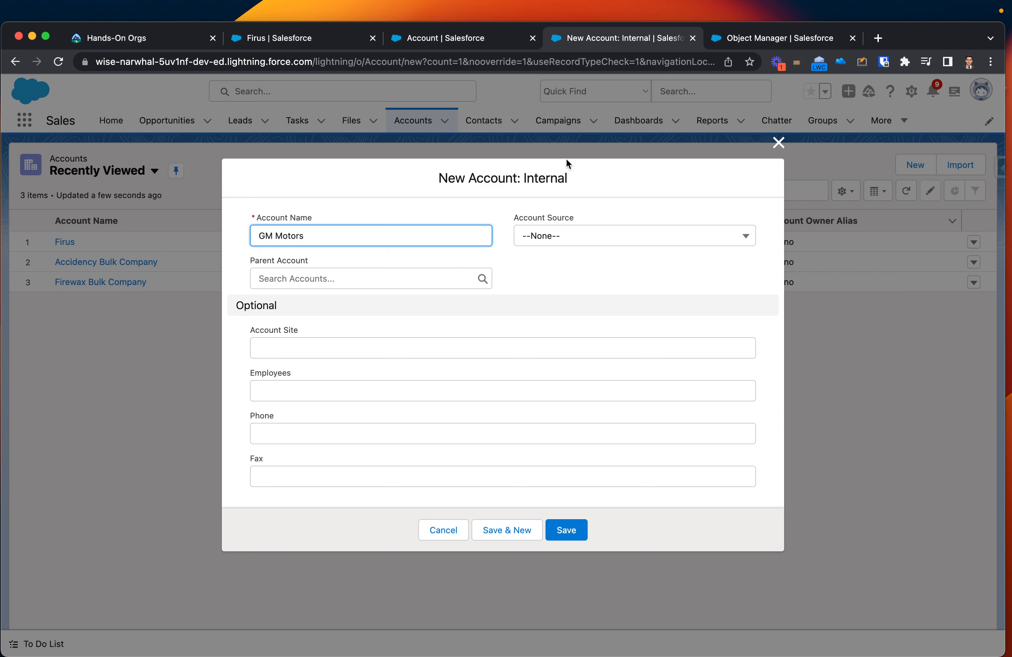
Step: Set the new account's Account Source to Web and save the account without an employee count
{"action": "left_click", "coordinate": [596, 233]}
{"action": "left_click", "coordinate": [568, 285]}
{"action": "left_click", "coordinate": [407, 275]}
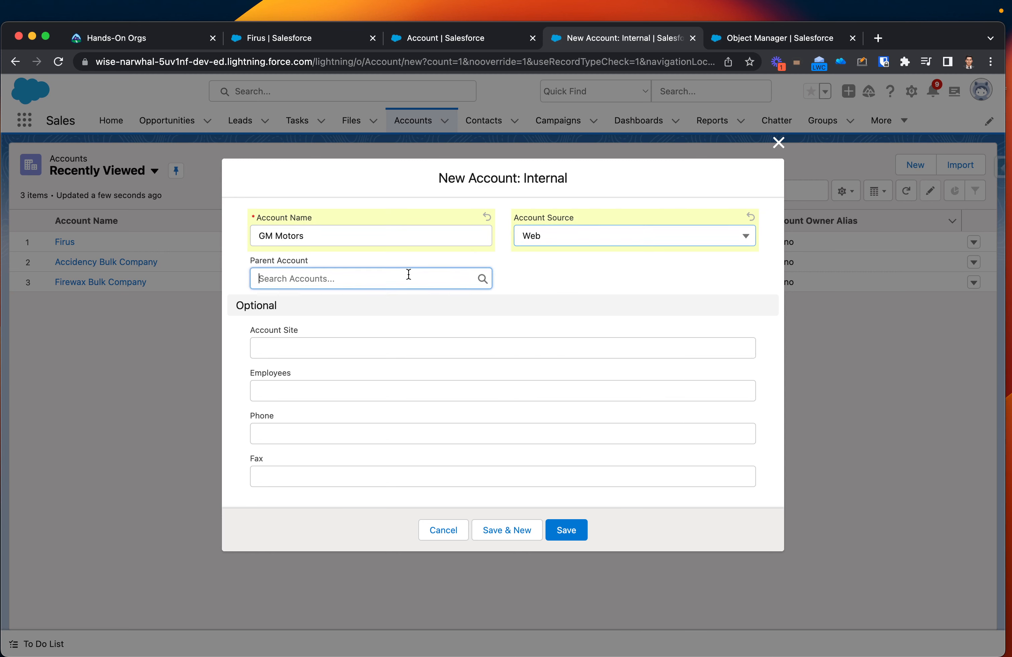
{"action": "left_click", "coordinate": [652, 288]}
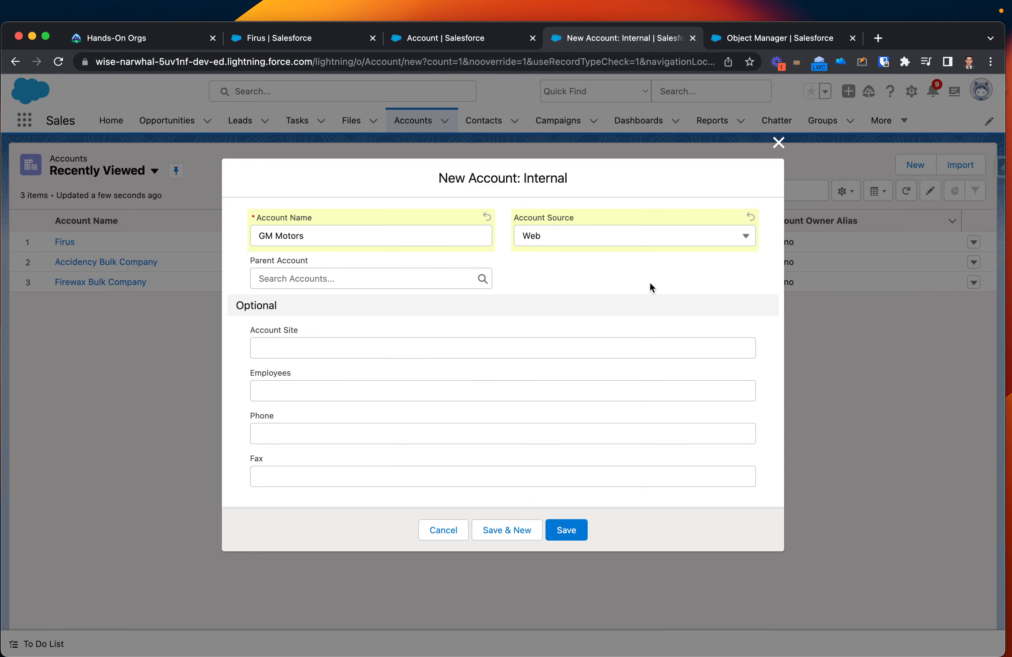
{"action": "left_click", "coordinate": [574, 530]}
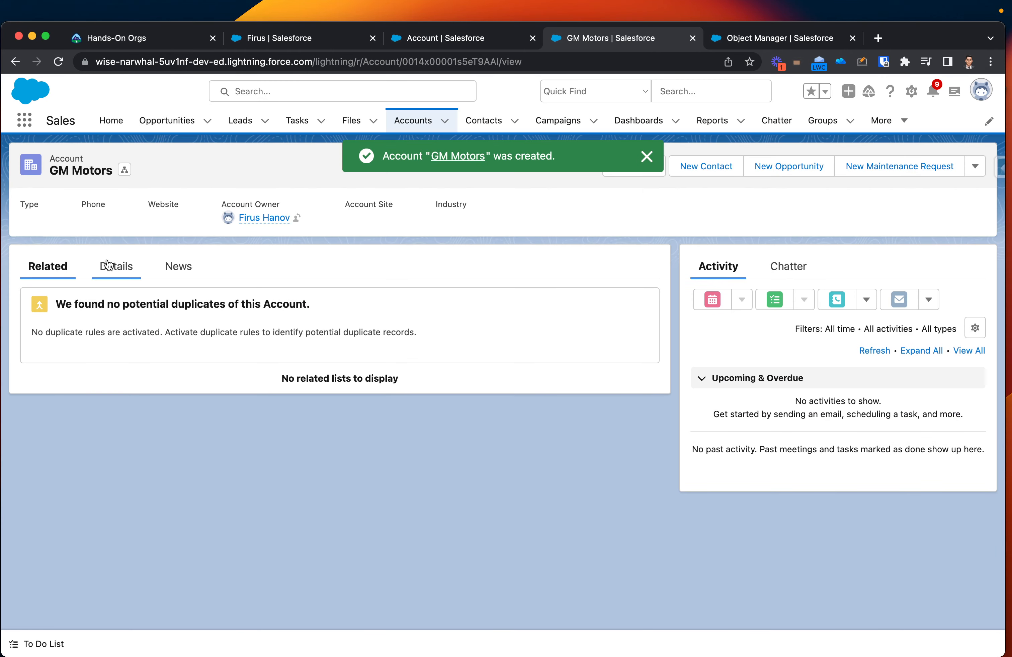
Step: Open the GM Motors account's details, enter 5 employees and try to save to test the rule's lower limit
{"action": "left_click", "coordinate": [109, 264]}
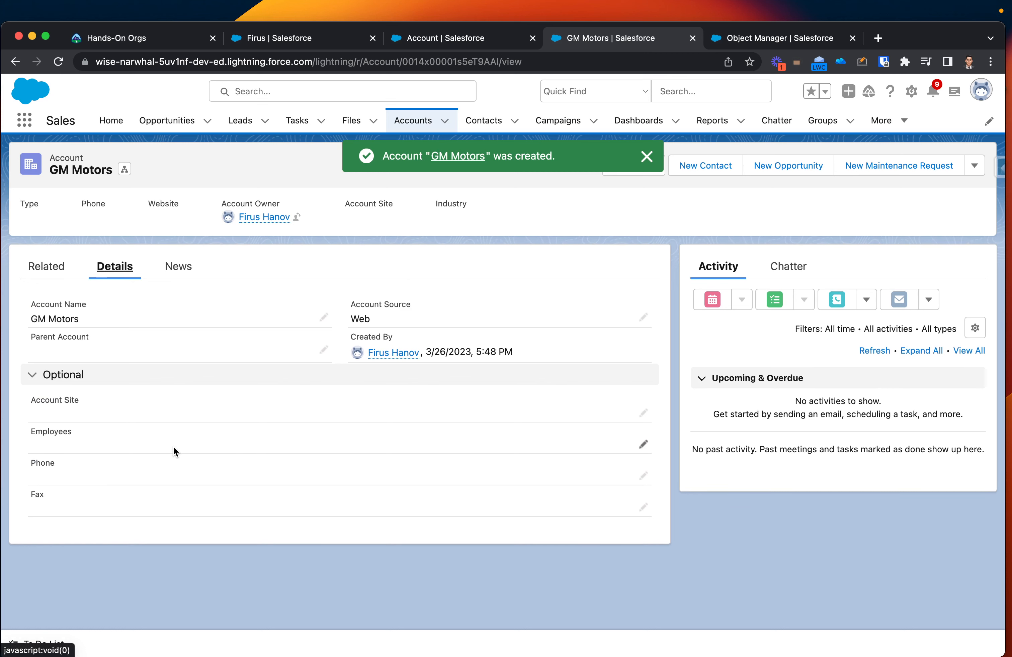
{"action": "left_click", "coordinate": [644, 447]}
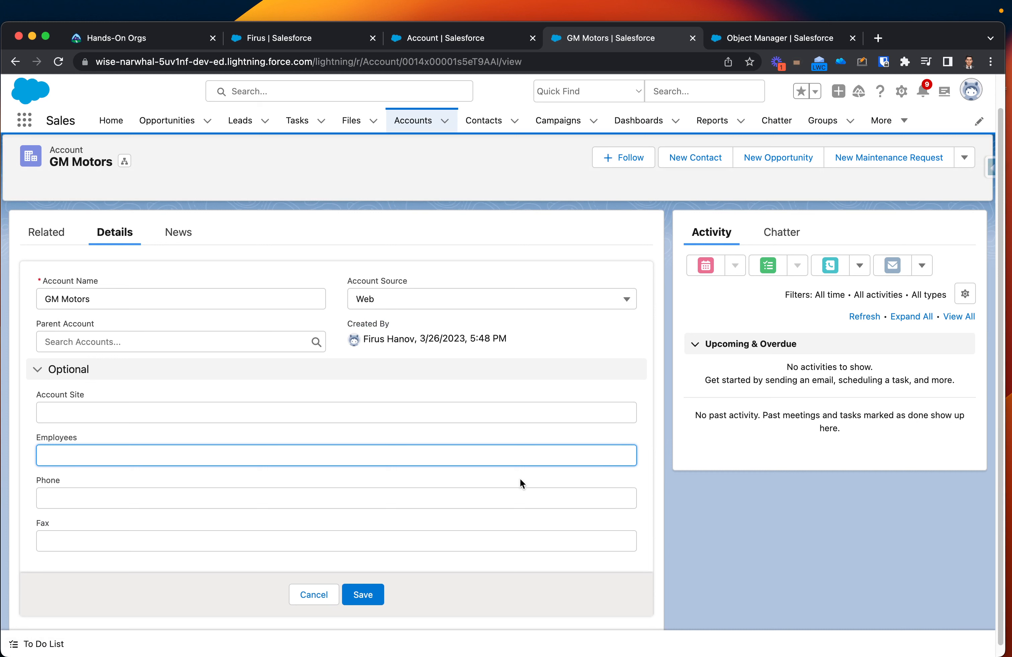
{"action": "type", "text": "5"}
{"action": "left_click", "coordinate": [359, 597]}
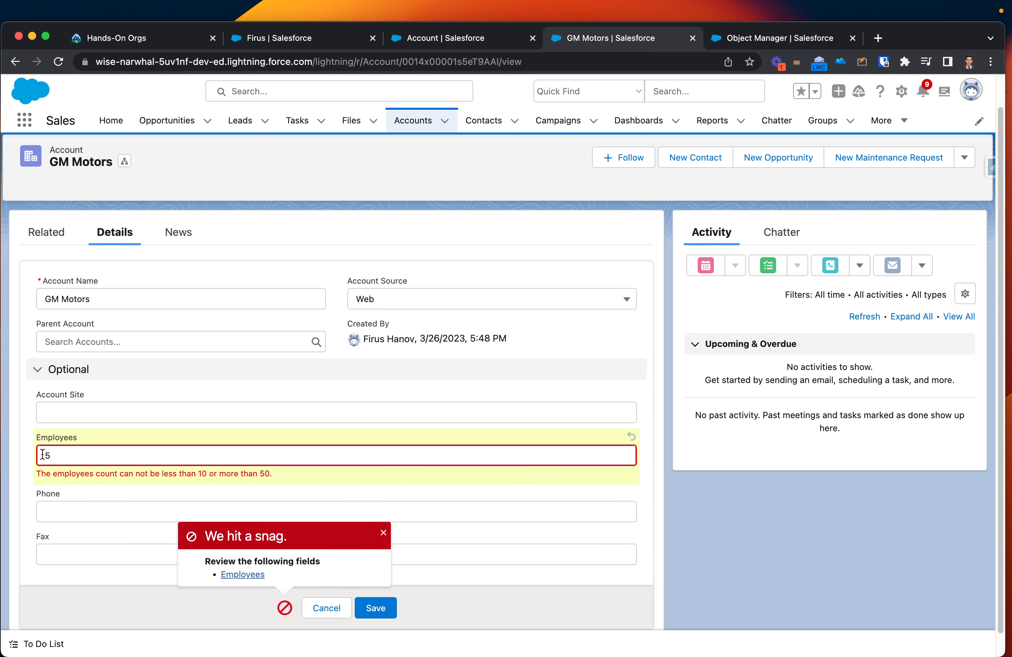
{"action": "left_click_drag", "start_coordinate": [204, 561], "coordinate": [331, 560]}
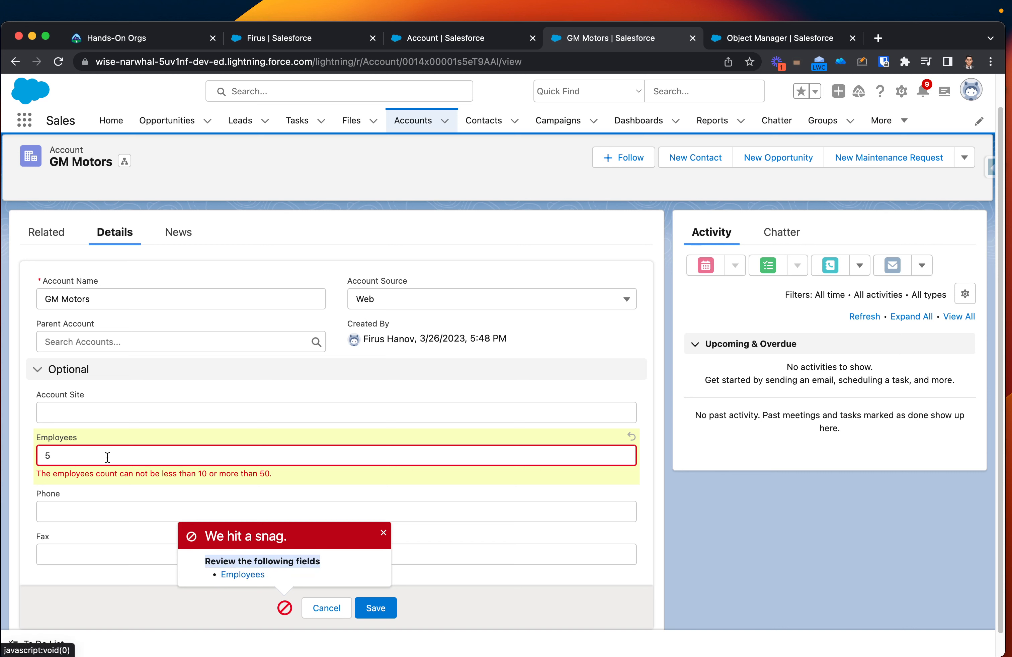
{"action": "left_click_drag", "start_coordinate": [36, 474], "coordinate": [77, 469]}
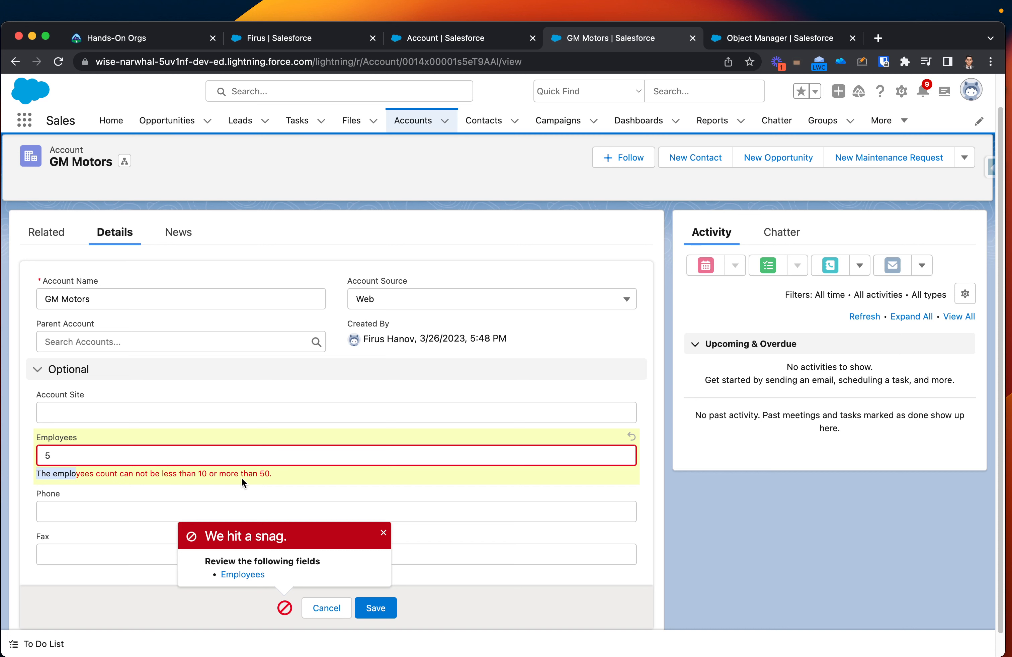
Step: Set the GM Motors account's Employees value to 15 and save the record
{"action": "left_click", "coordinate": [223, 460]}
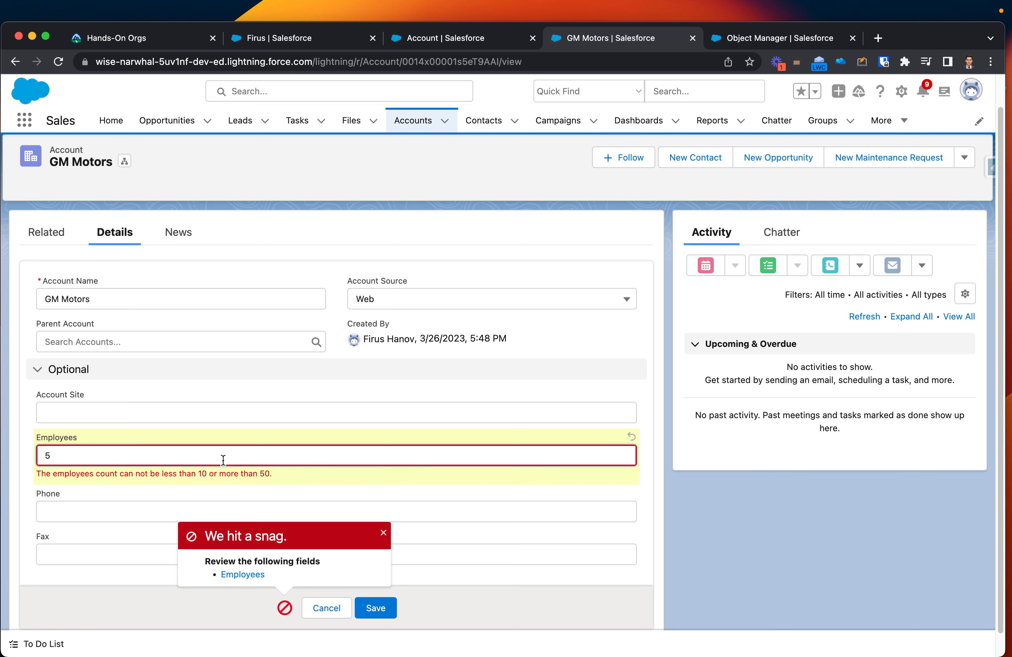
{"action": "key", "text": "BackSpace"}
{"action": "type", "text": "0"}
{"action": "key", "text": "BackSpace"}
{"action": "type", "text": "15"}
{"action": "left_click", "coordinate": [365, 603]}
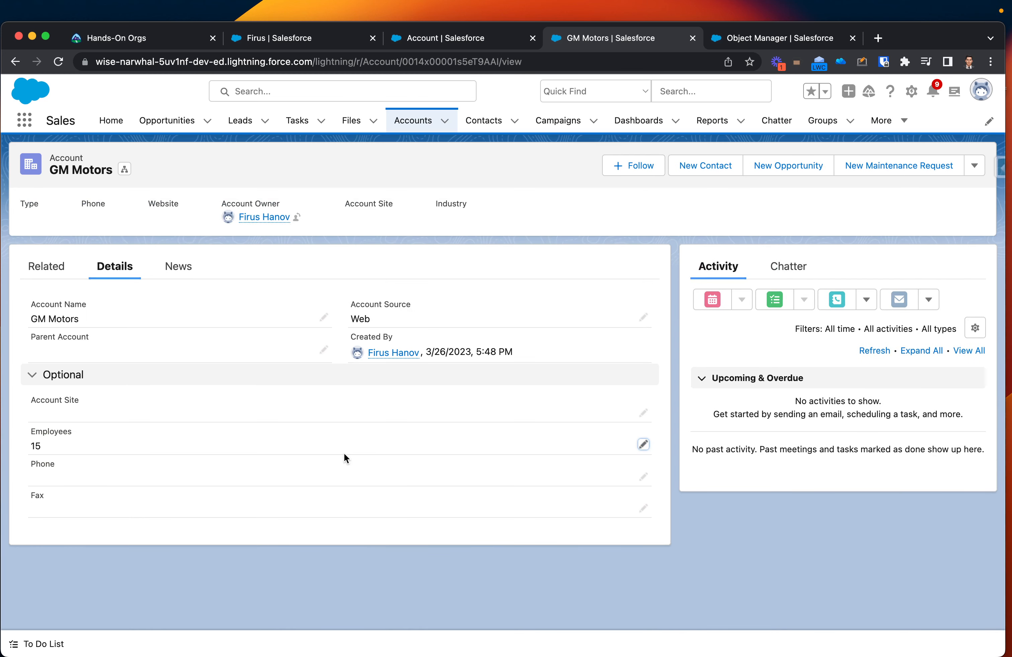
Step: Try to save the GM Motors account with 55 employees to test the rule's upper limit, and dismiss the error pop-up
{"action": "left_click", "coordinate": [643, 445]}
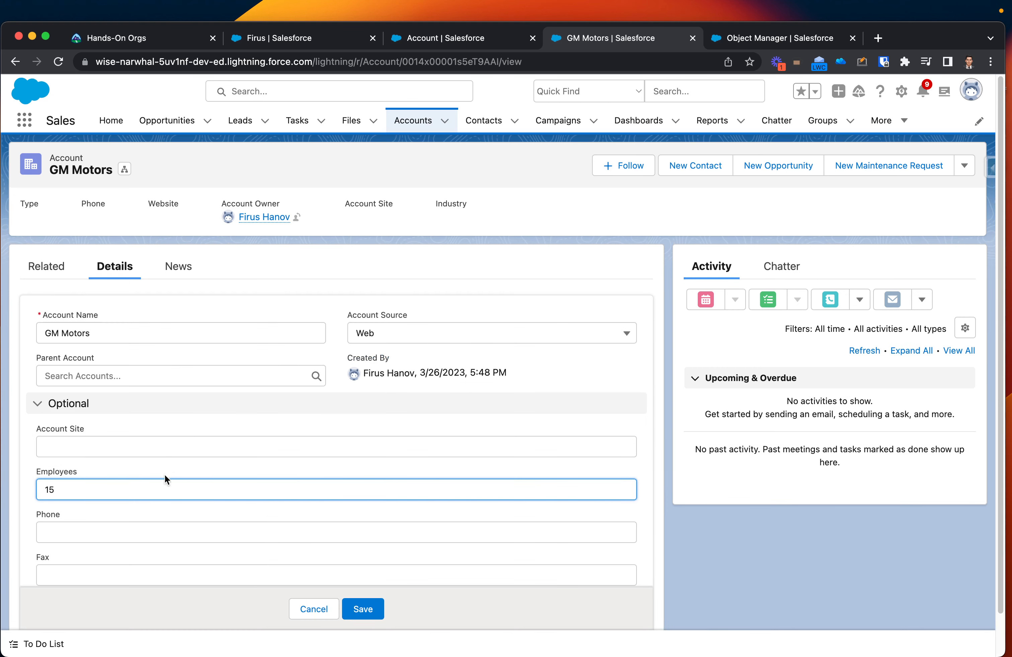
{"action": "key", "text": "BackSpace"}
{"action": "key", "text": "BackSpace"}
{"action": "type", "text": "55"}
{"action": "left_click", "coordinate": [363, 609]}
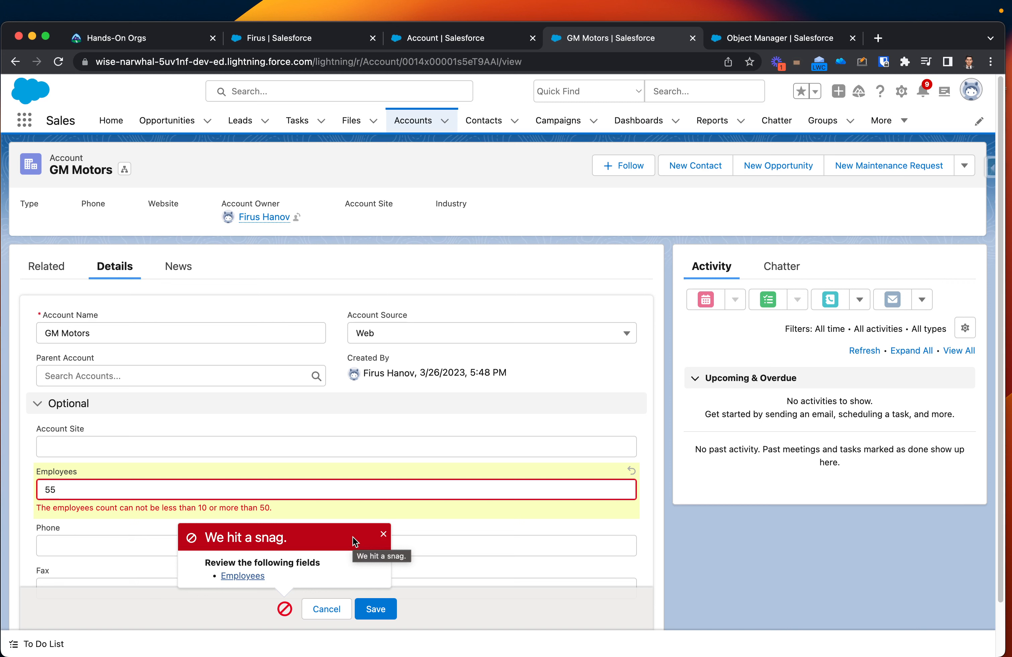
{"action": "left_click", "coordinate": [383, 534]}
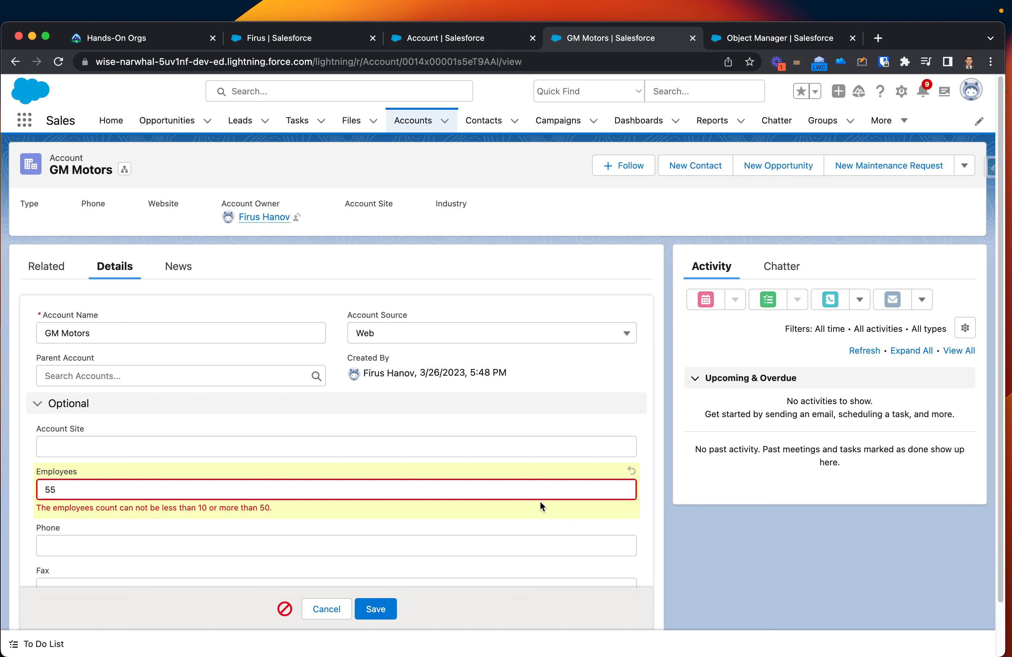
{"action": "scroll", "coordinate": [215, 521], "scroll_direction": "down", "scroll_amount": 3}
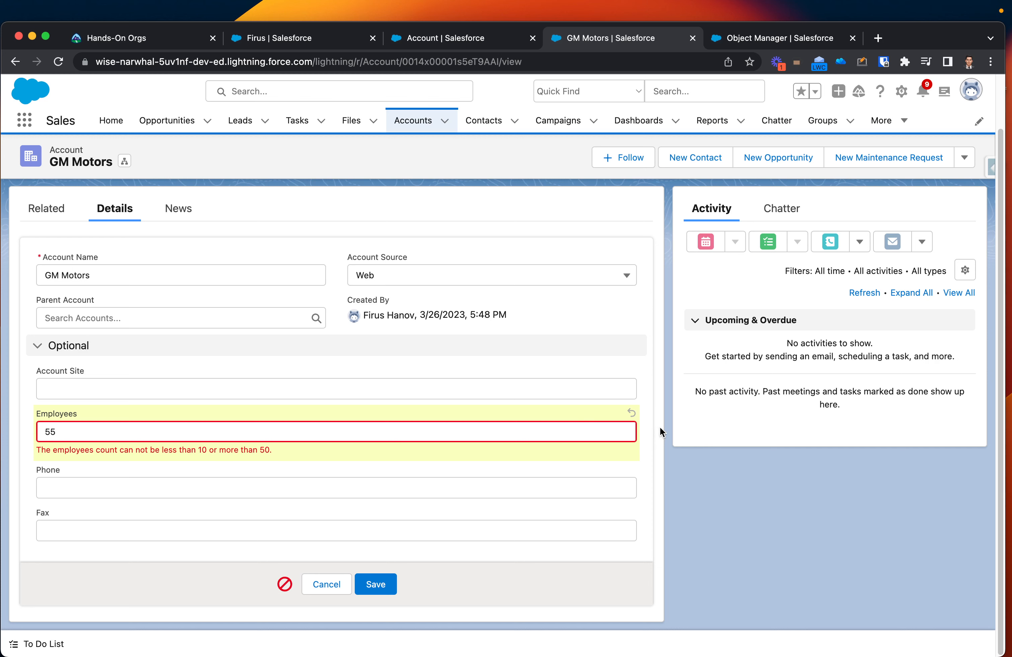
Step: Return to Setup and open the Account object's list of validation rules in Object Manager
{"action": "left_click", "coordinate": [768, 39]}
{"action": "left_click", "coordinate": [637, 427]}
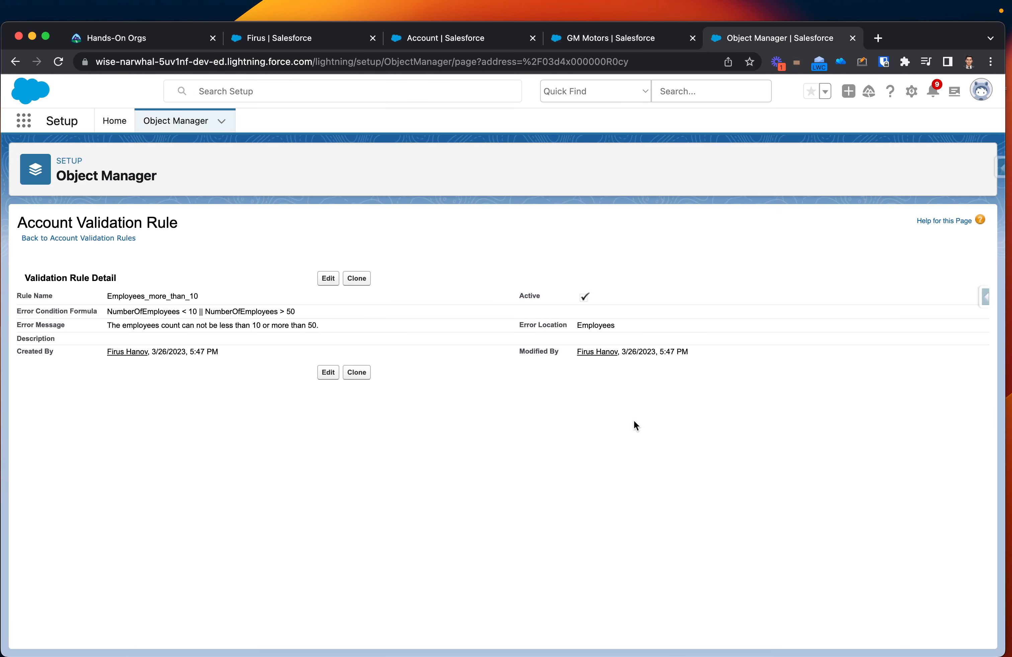
{"action": "left_click", "coordinate": [164, 122]}
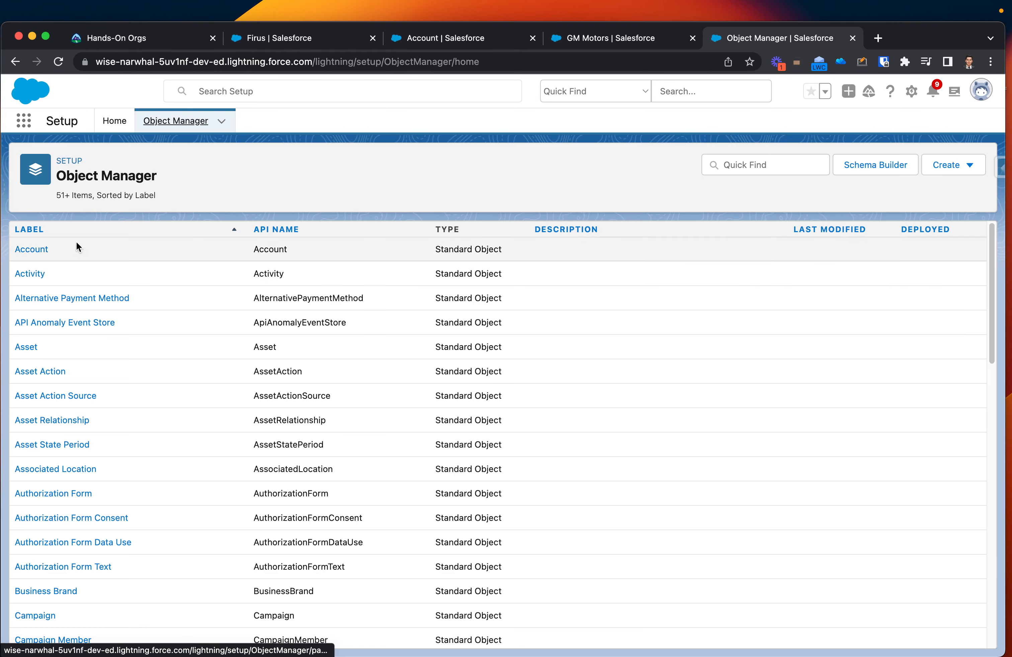
{"action": "left_click", "coordinate": [22, 249]}
{"action": "scroll", "coordinate": [137, 425], "scroll_direction": "down", "scroll_amount": 1}
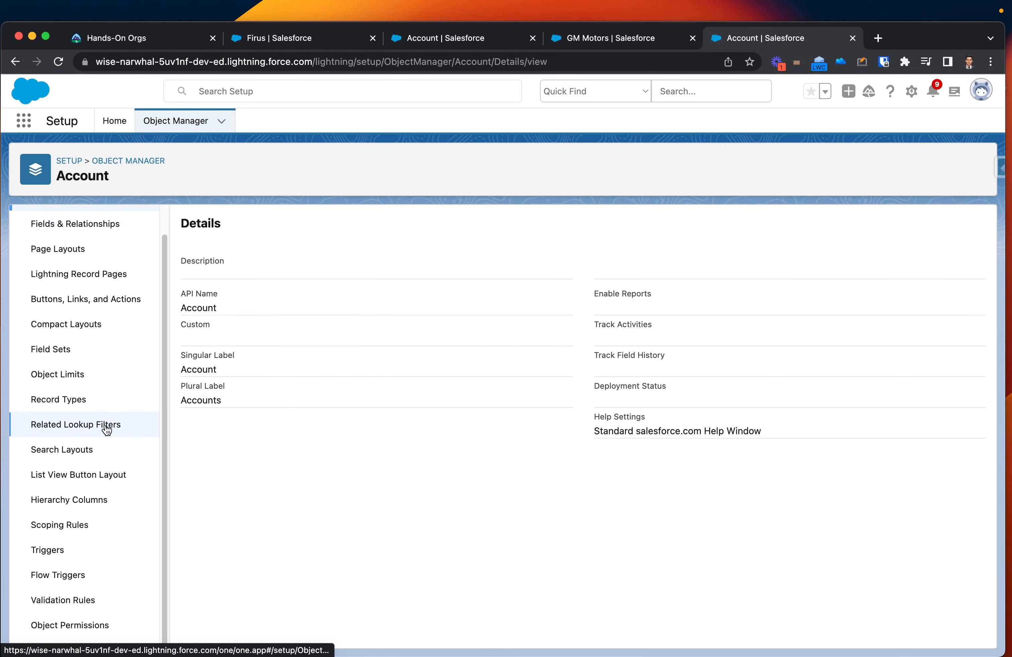
{"action": "left_click", "coordinate": [100, 599]}
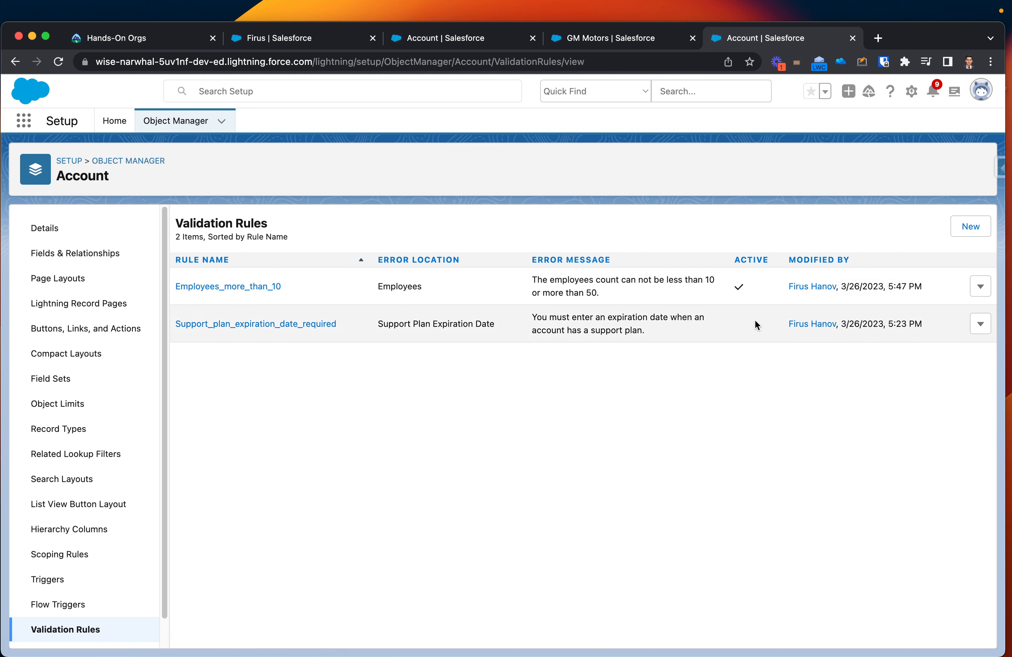
Step: Deactivate the Employees_more_than_10 validation rule and save it
{"action": "left_click", "coordinate": [980, 286]}
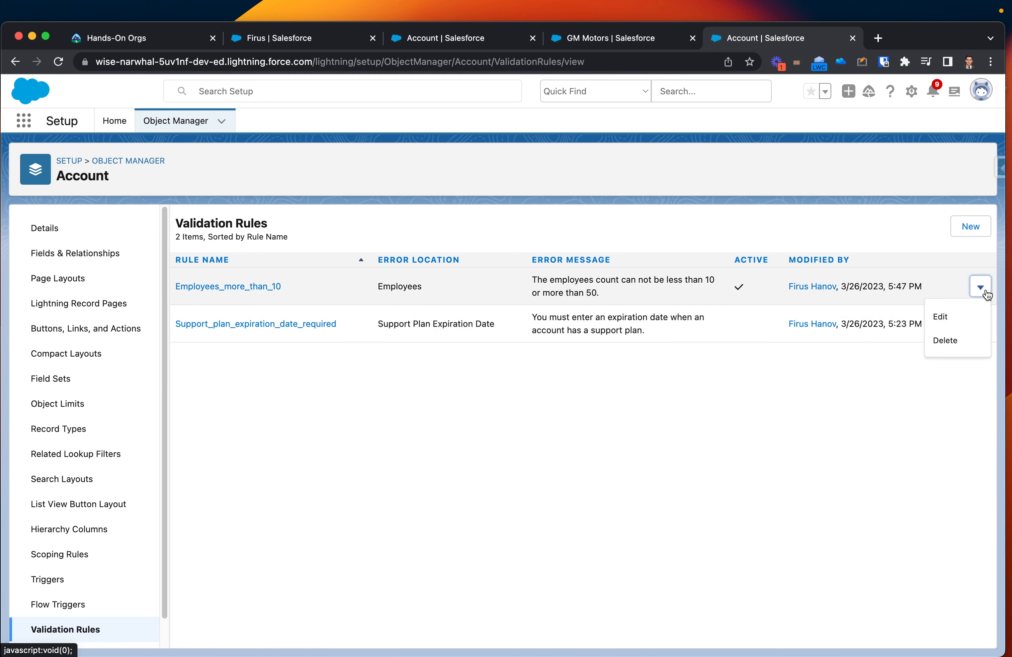
{"action": "left_click", "coordinate": [953, 318]}
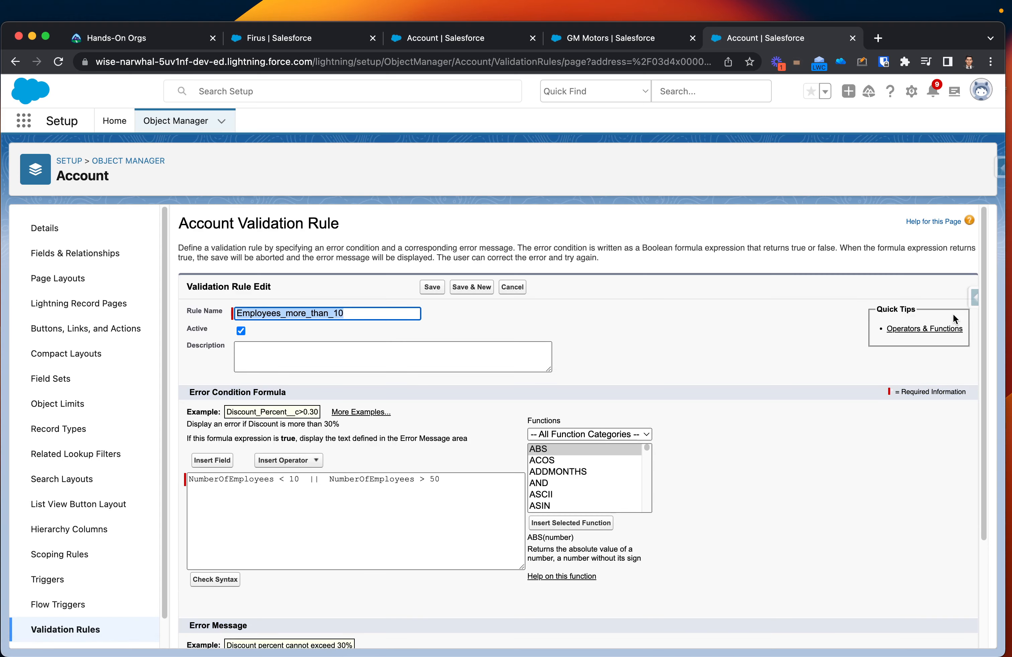
{"action": "left_click", "coordinate": [241, 332]}
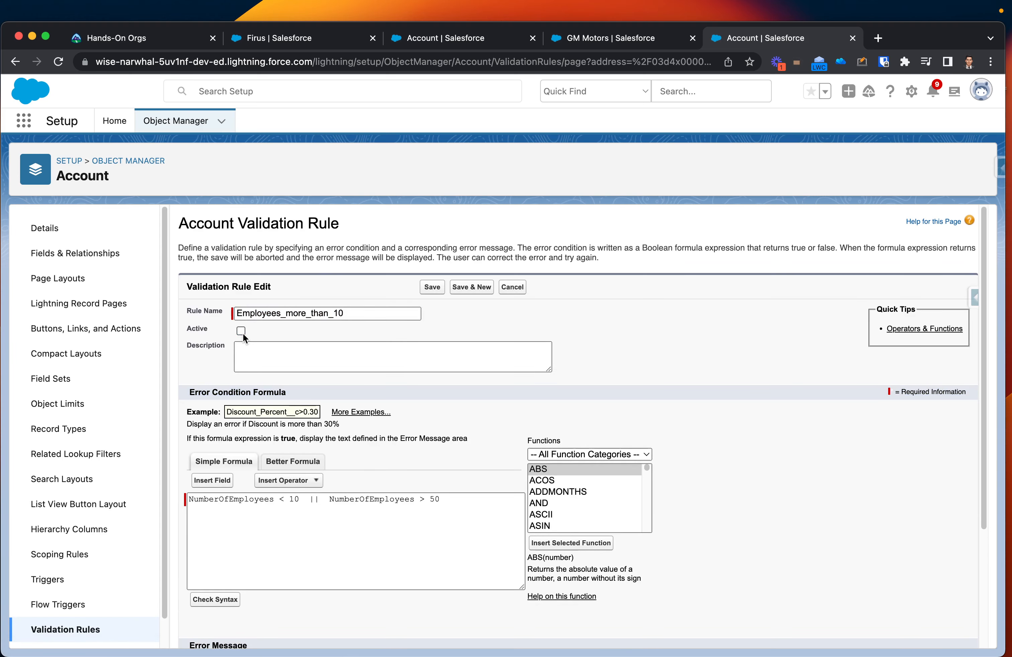
{"action": "left_click", "coordinate": [437, 287]}
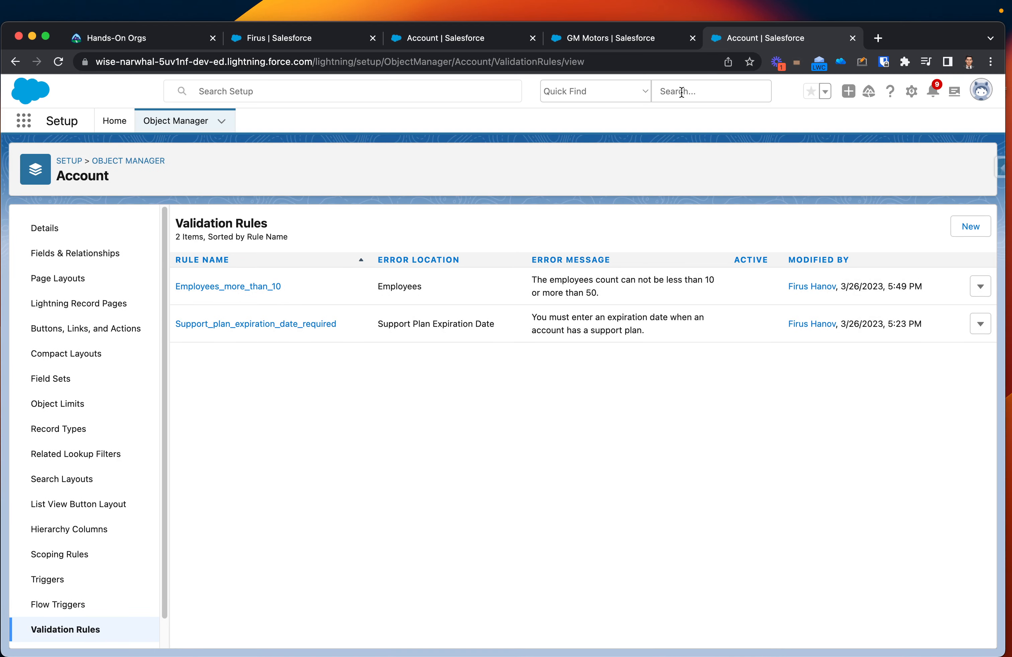
Step: Go back to the GM Motors account, discard the pending edit, set Employees to 5 and save the record
{"action": "left_click", "coordinate": [599, 41]}
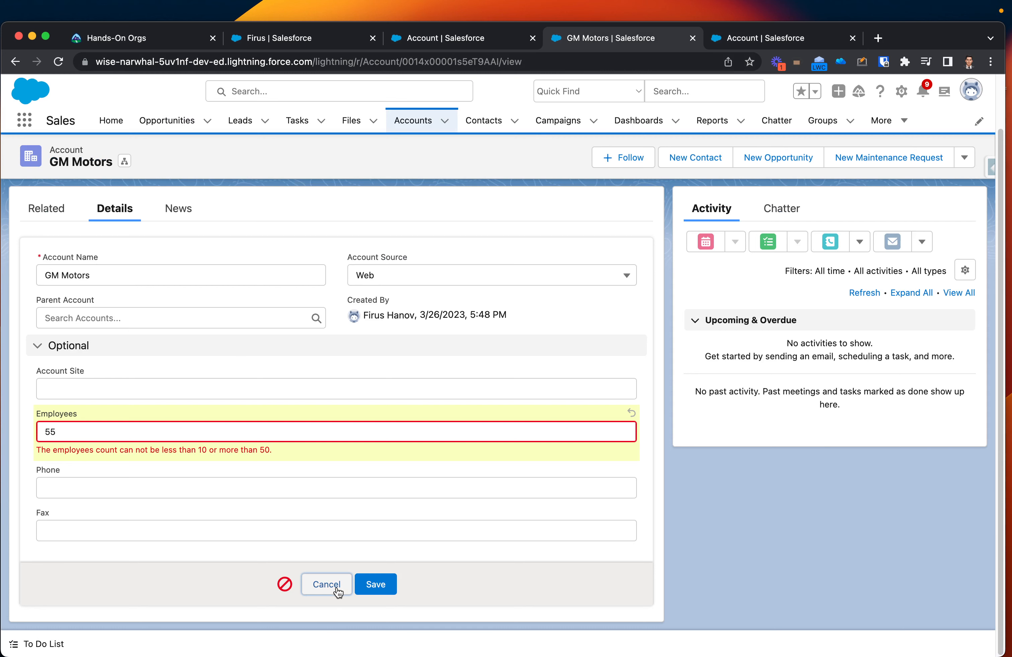
{"action": "left_click", "coordinate": [319, 584]}
{"action": "left_click", "coordinate": [648, 451]}
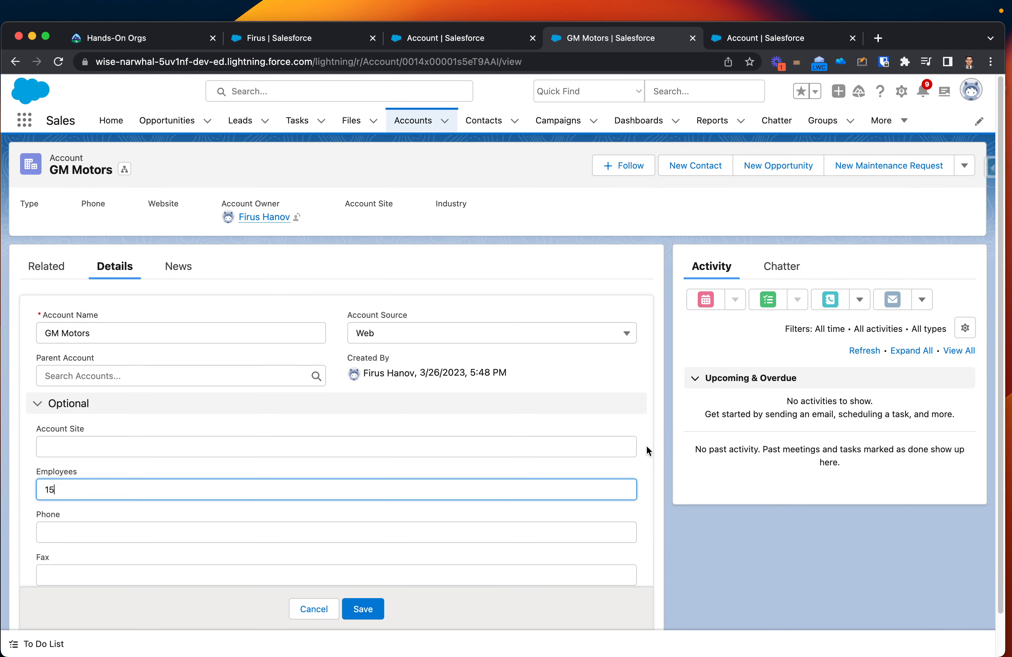
{"action": "key", "text": "BackSpace"}
{"action": "key", "text": "BackSpace"}
{"action": "type", "text": "5"}
{"action": "left_click", "coordinate": [371, 607]}
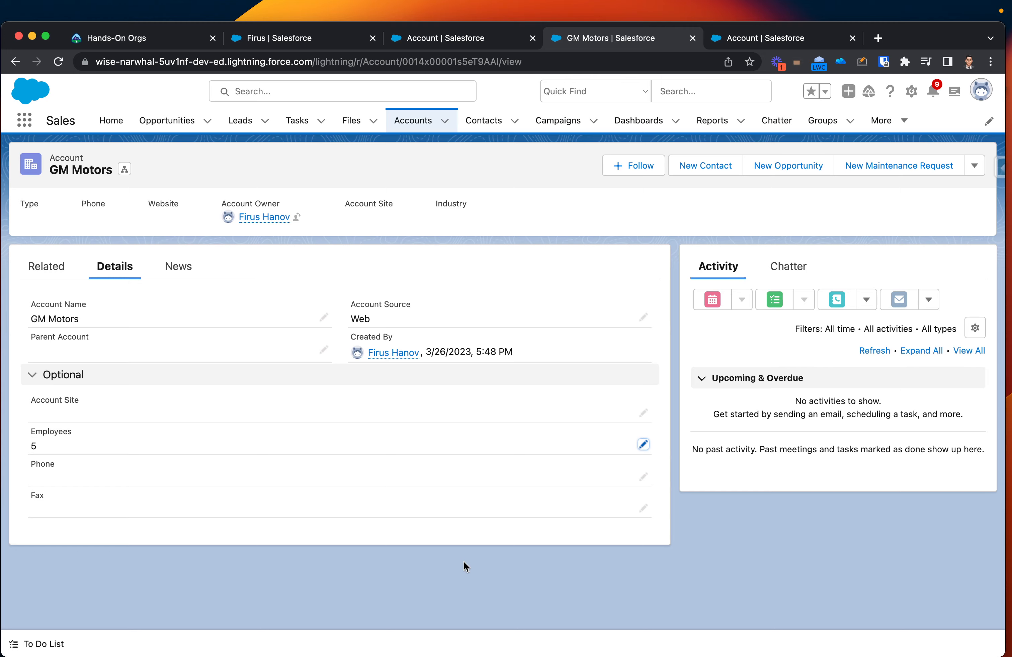
{"action": "key", "text": "ctrl+Right"}
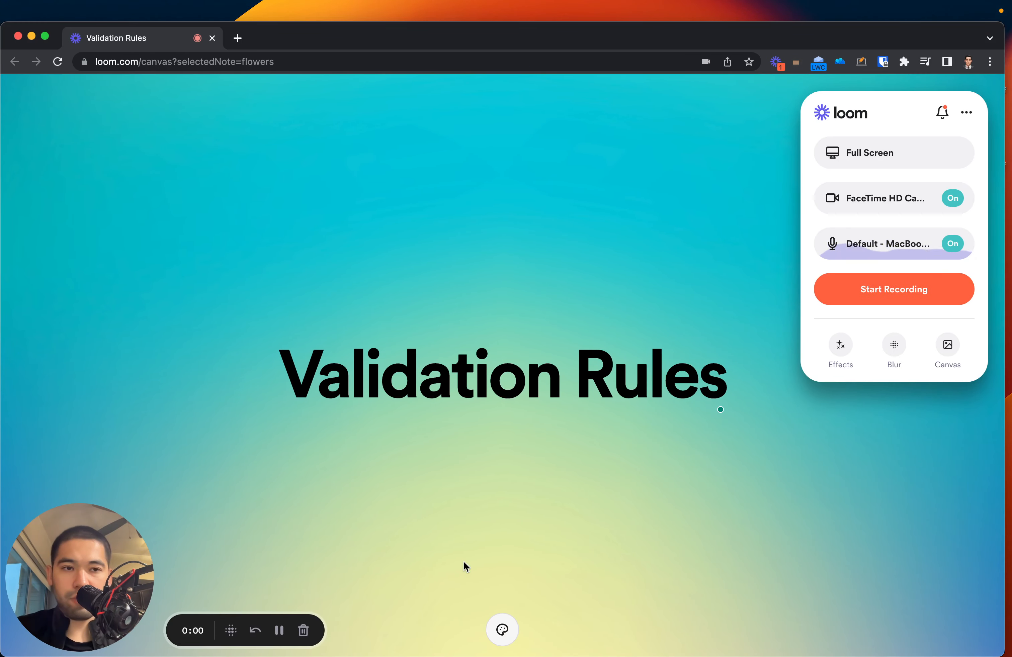